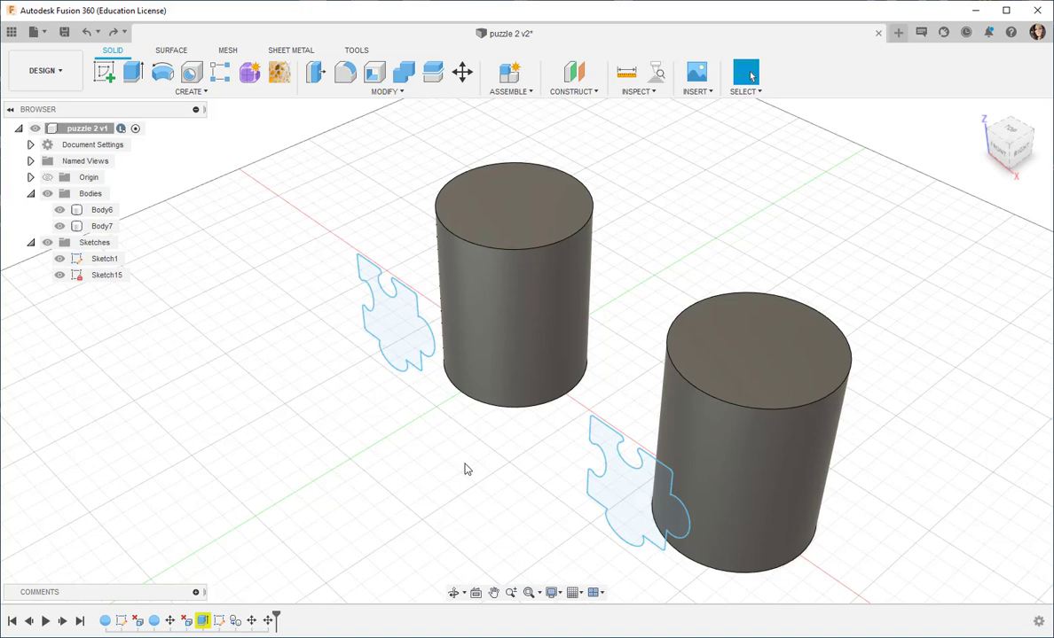
Emboss the left Sketch1 puzzle profile 2 mm outward onto the left cylinder's curved face
{"action": "middle_click_drag", "start_coordinate": [465, 464], "coordinate": [469, 454]}
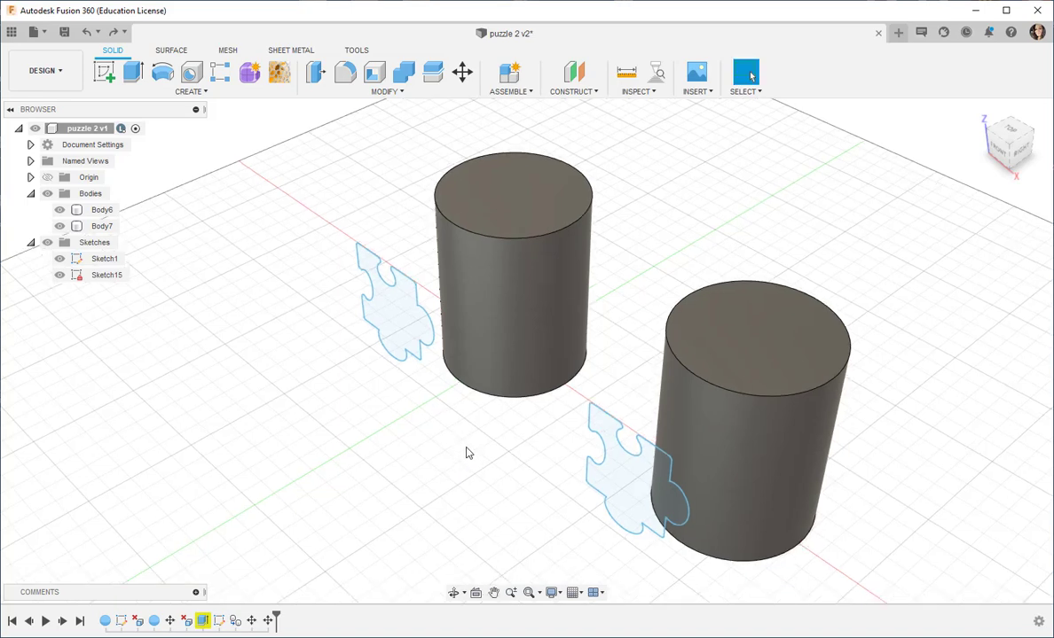
{"action": "left_click", "coordinate": [712, 93]}
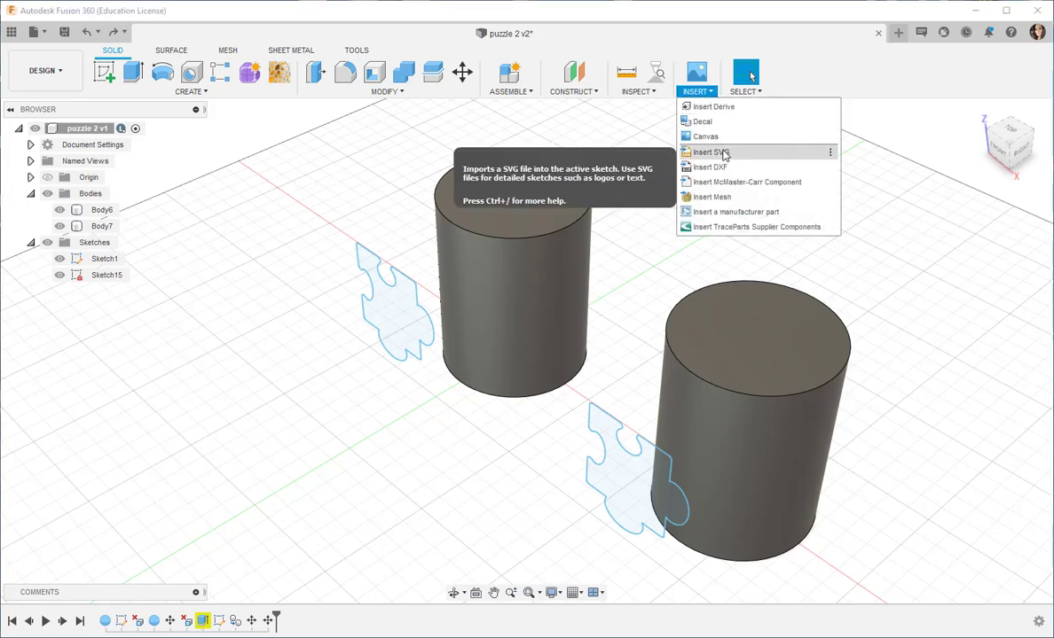
{"action": "left_click", "coordinate": [342, 362]}
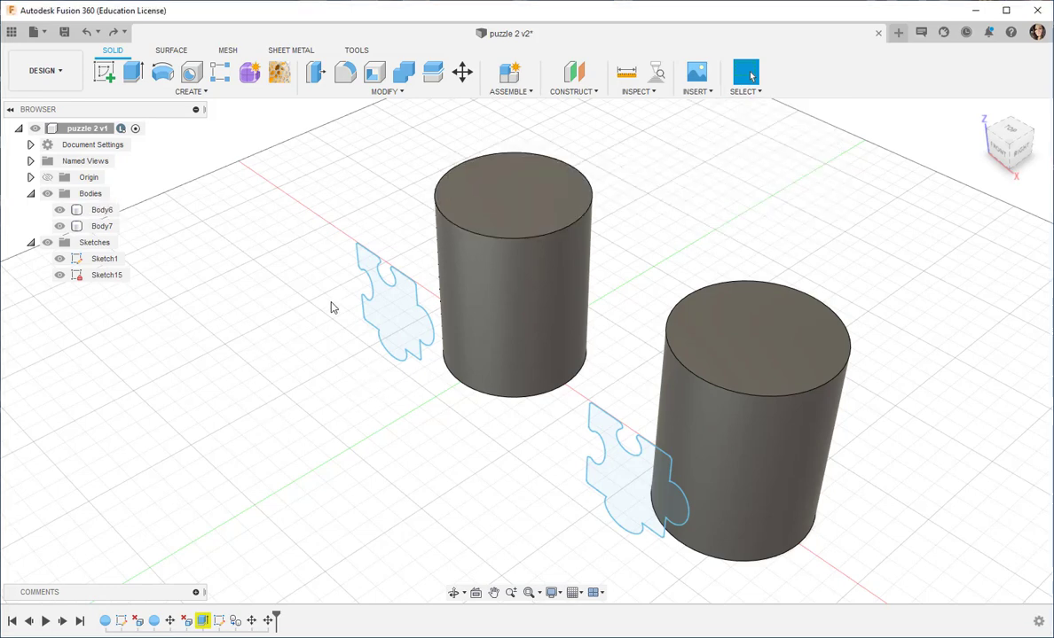
{"action": "left_click", "coordinate": [399, 319]}
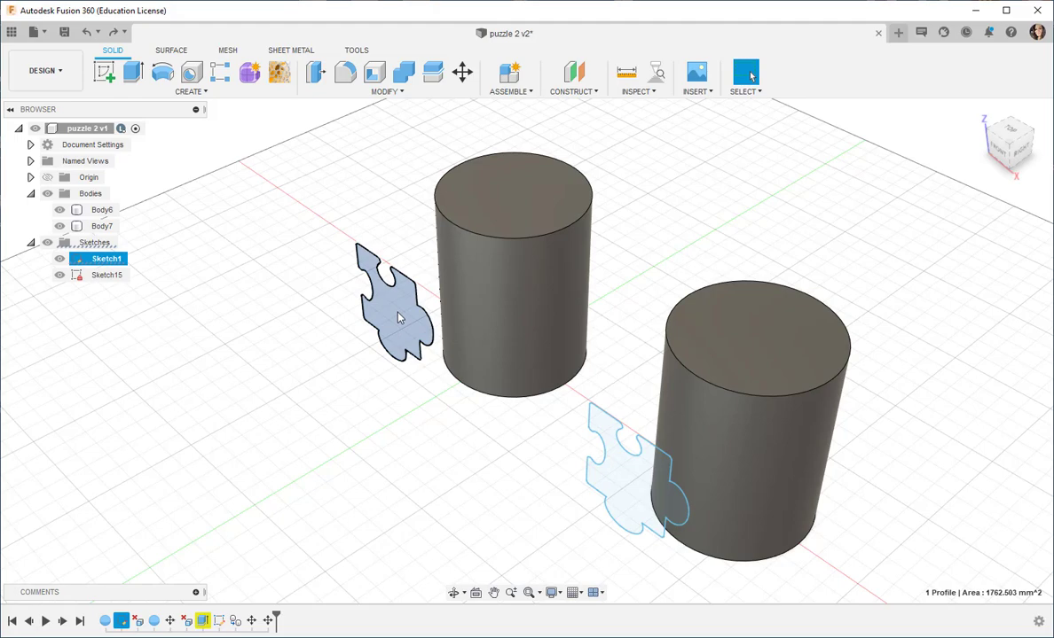
{"action": "left_click", "coordinate": [203, 92]}
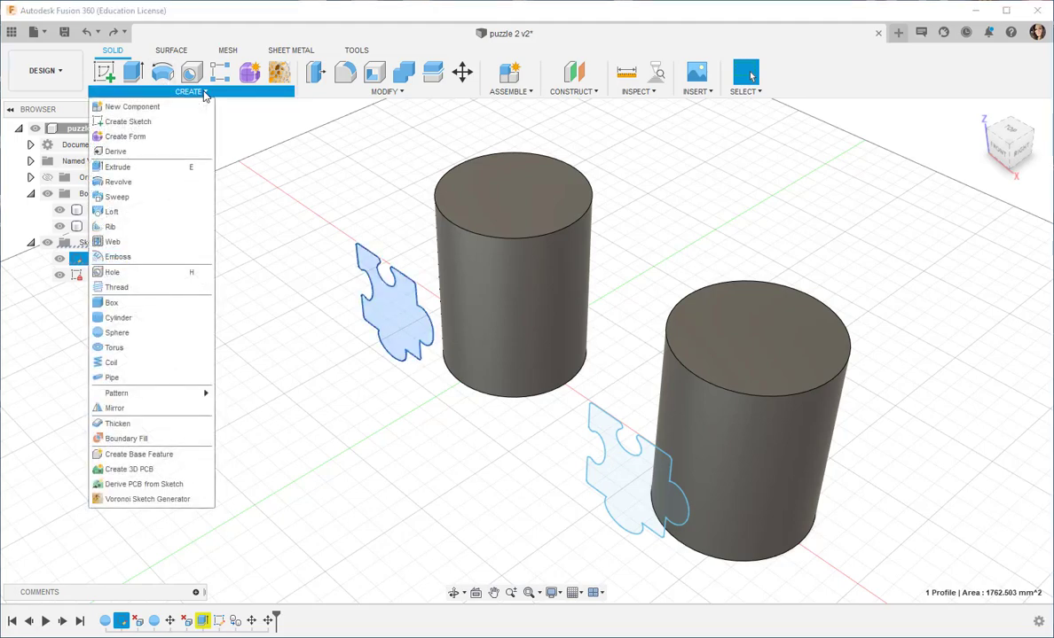
{"action": "left_click", "coordinate": [135, 257]}
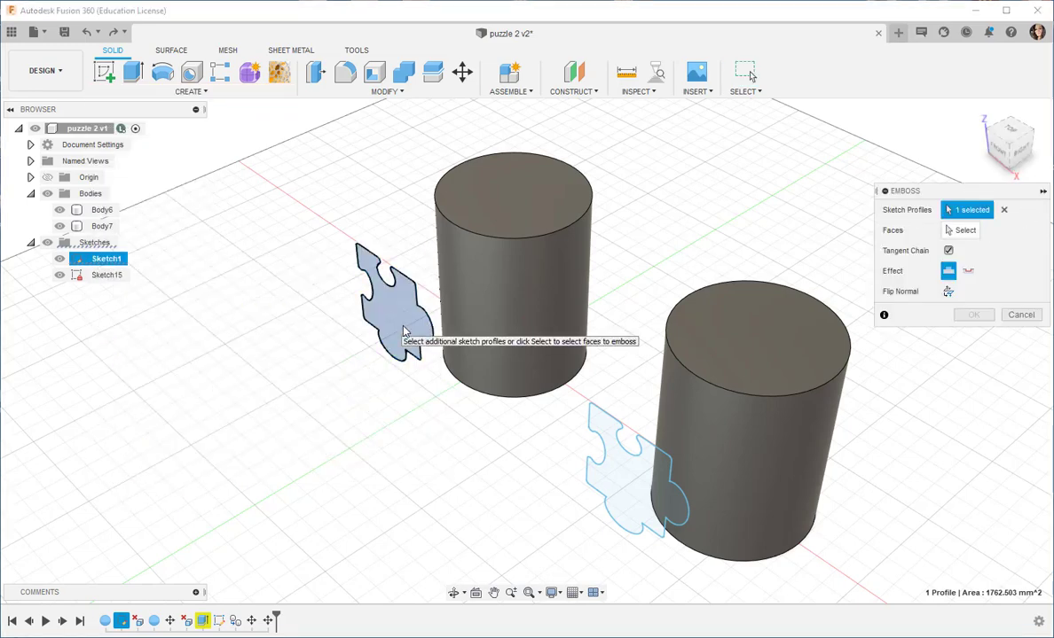
{"action": "left_click", "coordinate": [963, 231]}
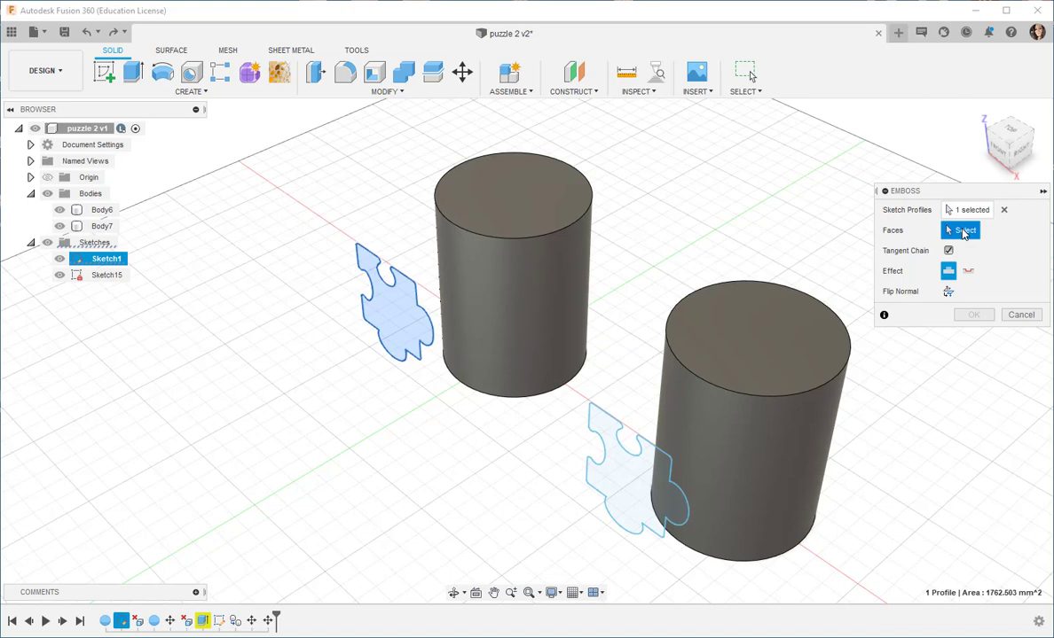
{"action": "left_click", "coordinate": [496, 309]}
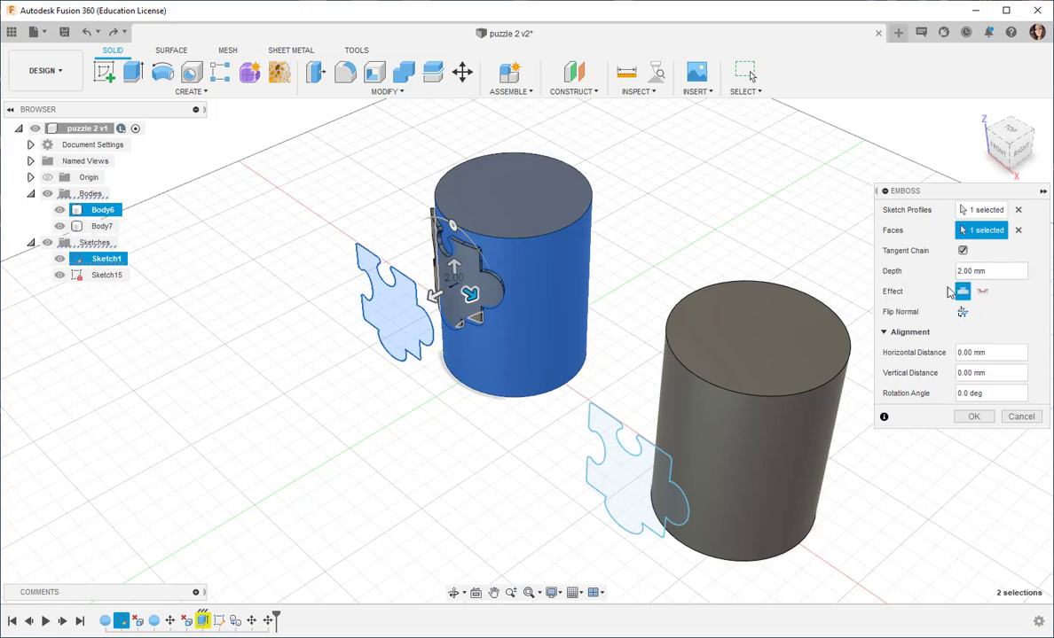
{"action": "left_click", "coordinate": [982, 291]}
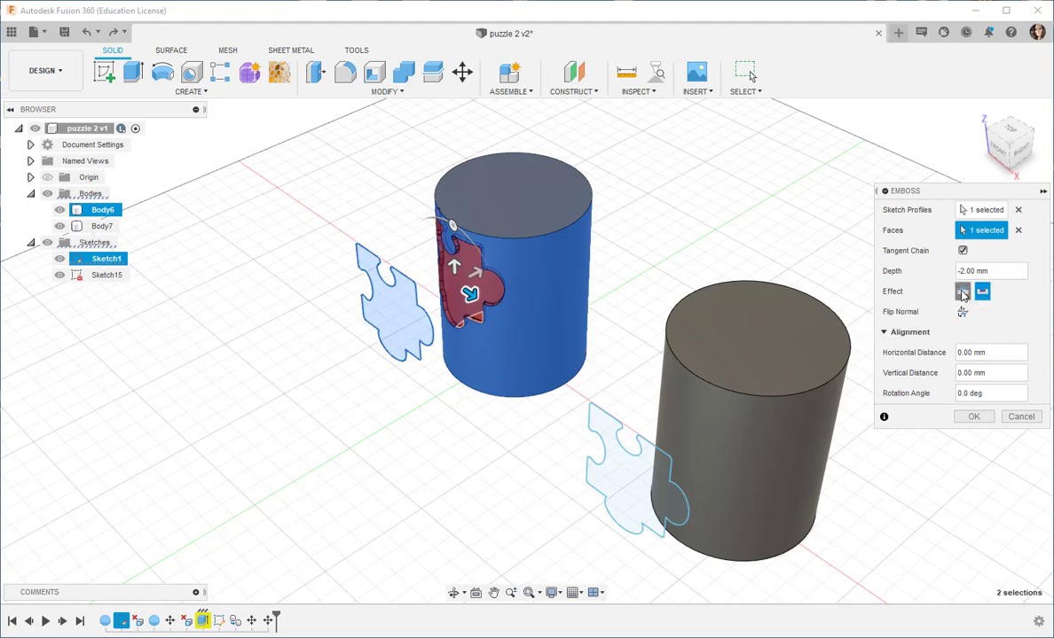
{"action": "left_click", "coordinate": [962, 291]}
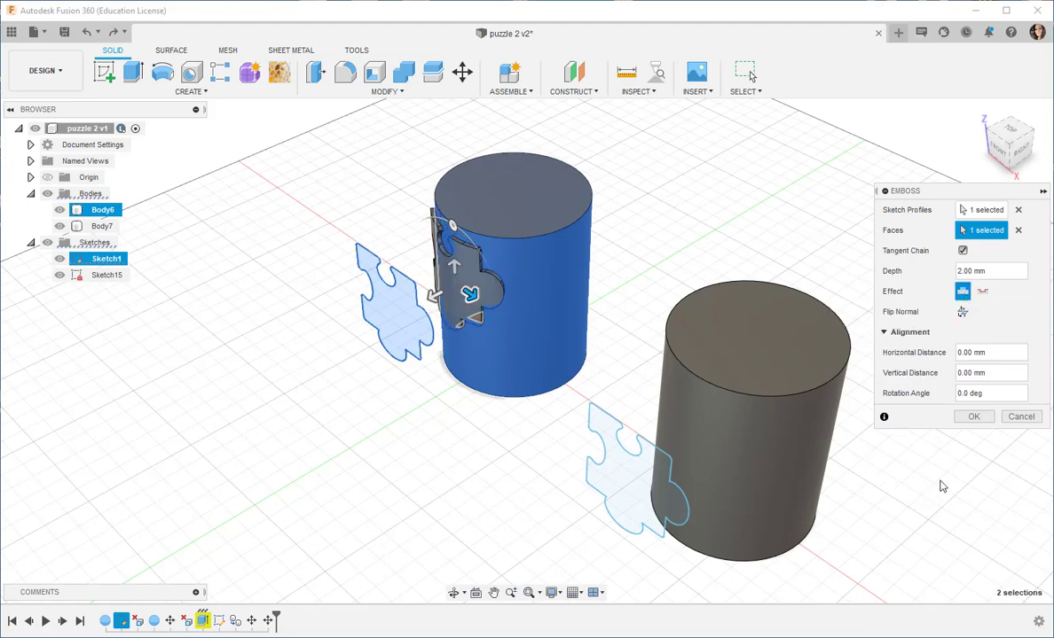
{"action": "left_click", "coordinate": [969, 419]}
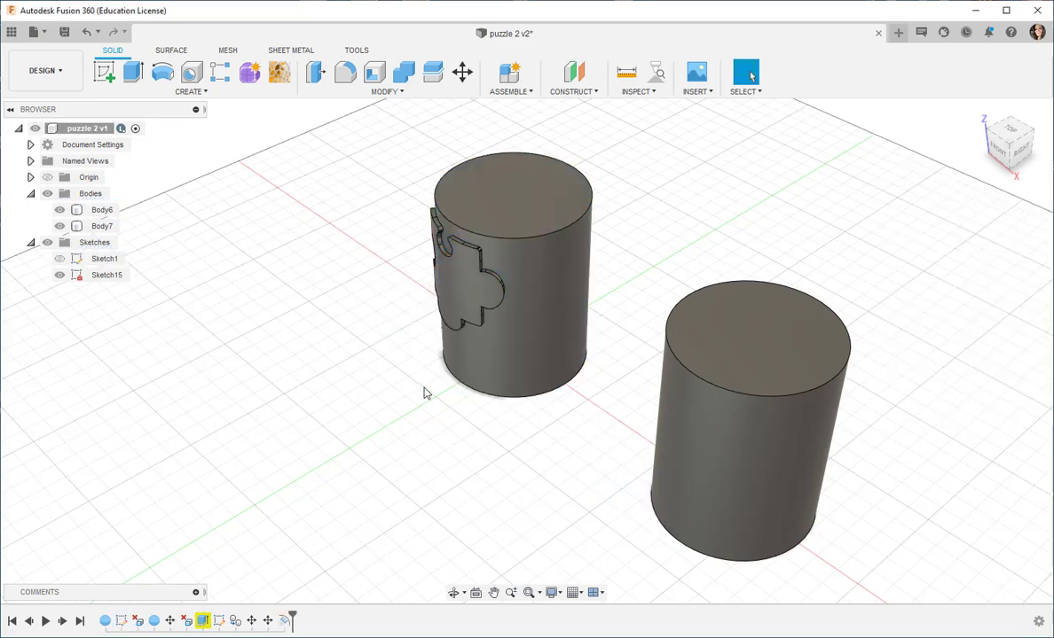
{"action": "mouse_move", "coordinate": [425, 394]}
{"action": "middle_mouse_down", "text": "shift"}
{"action": "mouse_move", "coordinate": [618, 345]}
{"action": "mouse_move", "coordinate": [477, 376]}
{"action": "mouse_move", "coordinate": [429, 358]}
{"action": "mouse_move", "coordinate": [517, 372]}
{"action": "mouse_move", "coordinate": [437, 367]}
{"action": "mouse_move", "coordinate": [451, 395]}
{"action": "mouse_move", "coordinate": [435, 390]}
{"action": "middle_mouse_up", "text": "shift"}
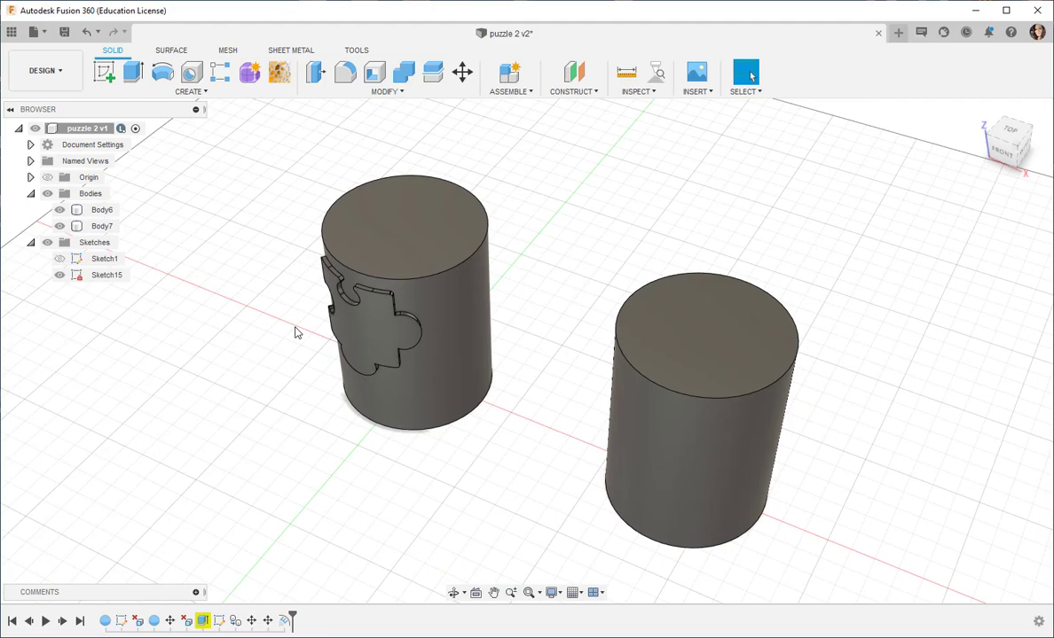
{"action": "left_click", "coordinate": [372, 341]}
{"action": "right_click", "coordinate": [371, 339]}
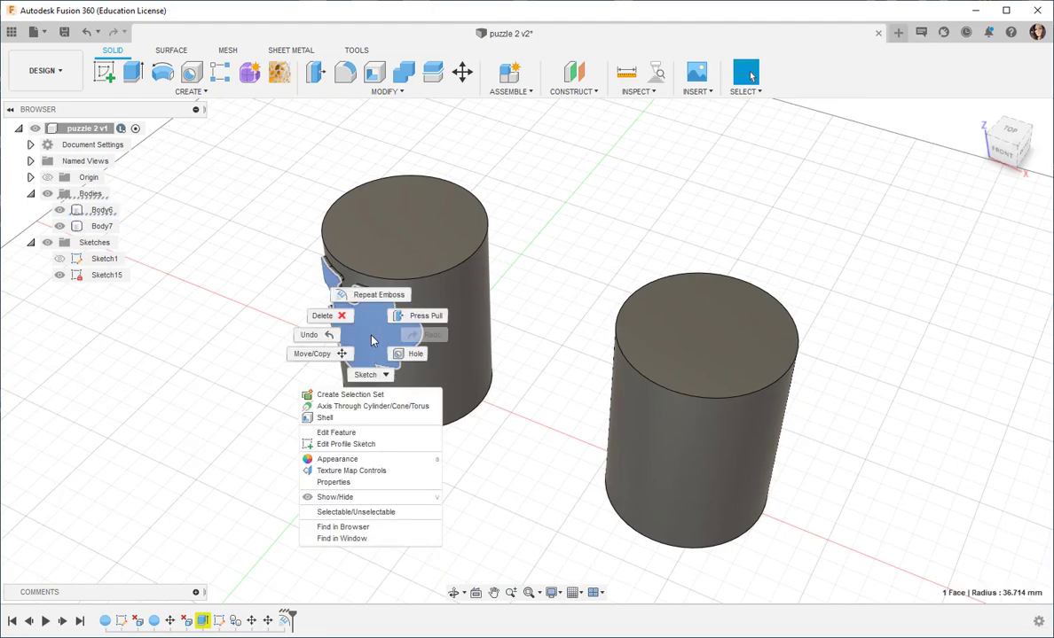
{"action": "left_click", "coordinate": [413, 318]}
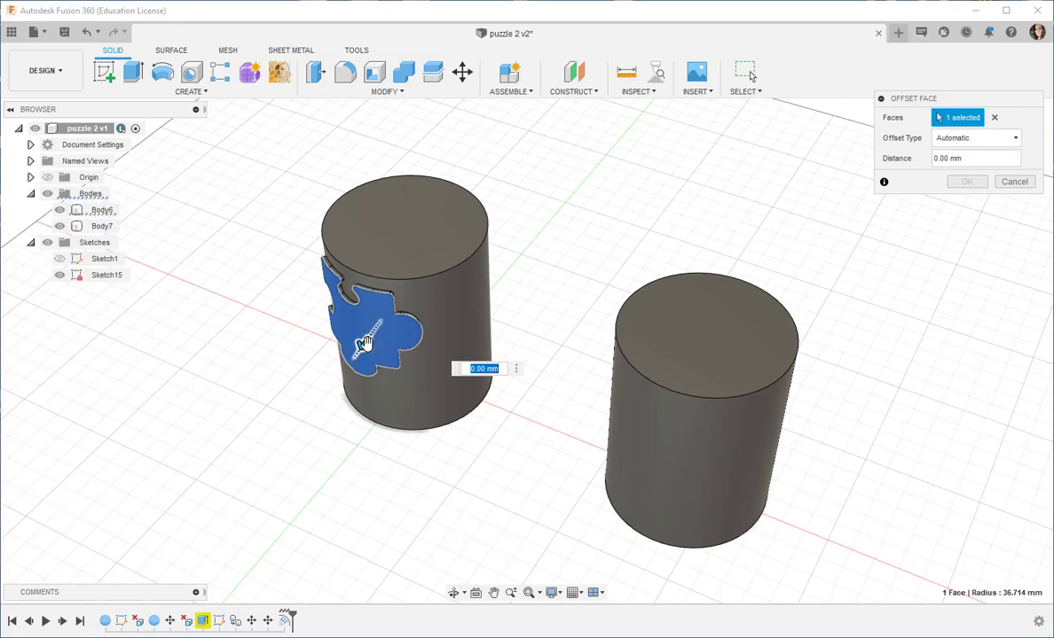
{"action": "left_click_drag", "start_coordinate": [352, 377], "coordinate": [333, 626]}
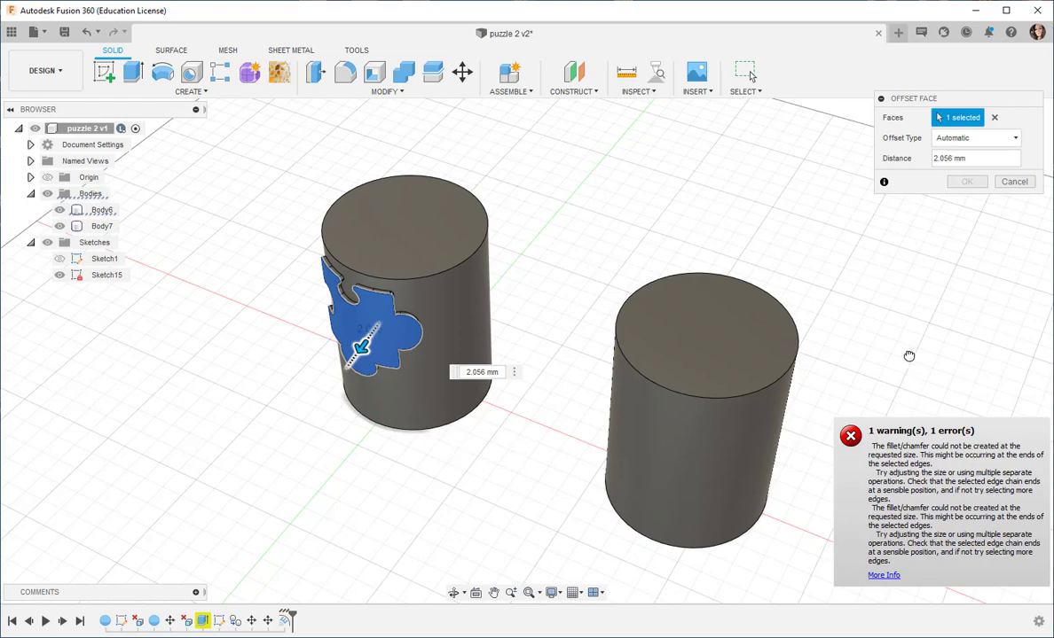
{"action": "left_click_drag", "start_coordinate": [917, 367], "coordinate": [914, 366]}
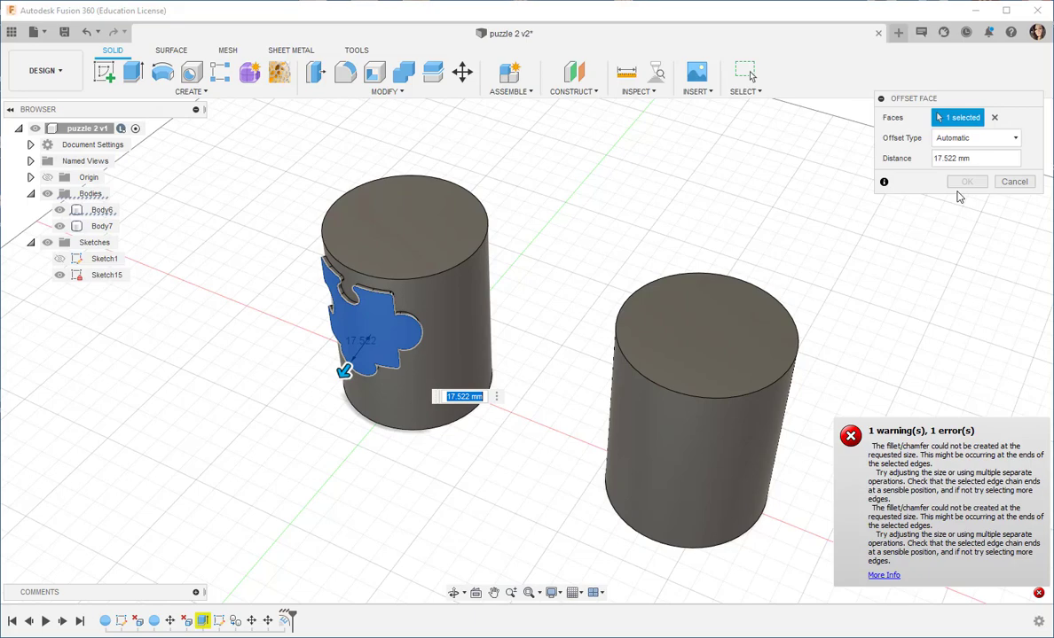
{"action": "left_click", "coordinate": [1014, 181]}
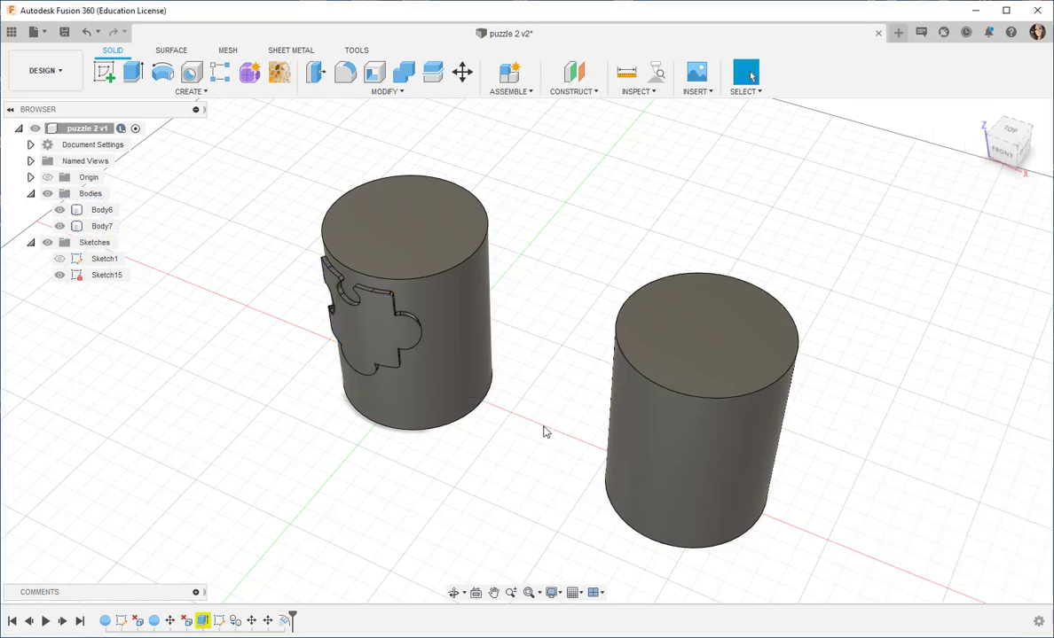
{"action": "mouse_move", "coordinate": [546, 432]}
{"action": "middle_mouse_down", "text": "shift"}
{"action": "mouse_move", "coordinate": [541, 392]}
{"action": "mouse_move", "coordinate": [524, 383]}
{"action": "mouse_move", "coordinate": [501, 405]}
{"action": "mouse_move", "coordinate": [522, 407]}
{"action": "middle_mouse_up", "text": "shift"}
{"action": "left_click", "coordinate": [501, 405]}
Show Sketch1 again and press-pull the right puzzle profile into a 53.277 mm cut
{"action": "left_click", "coordinate": [59, 259]}
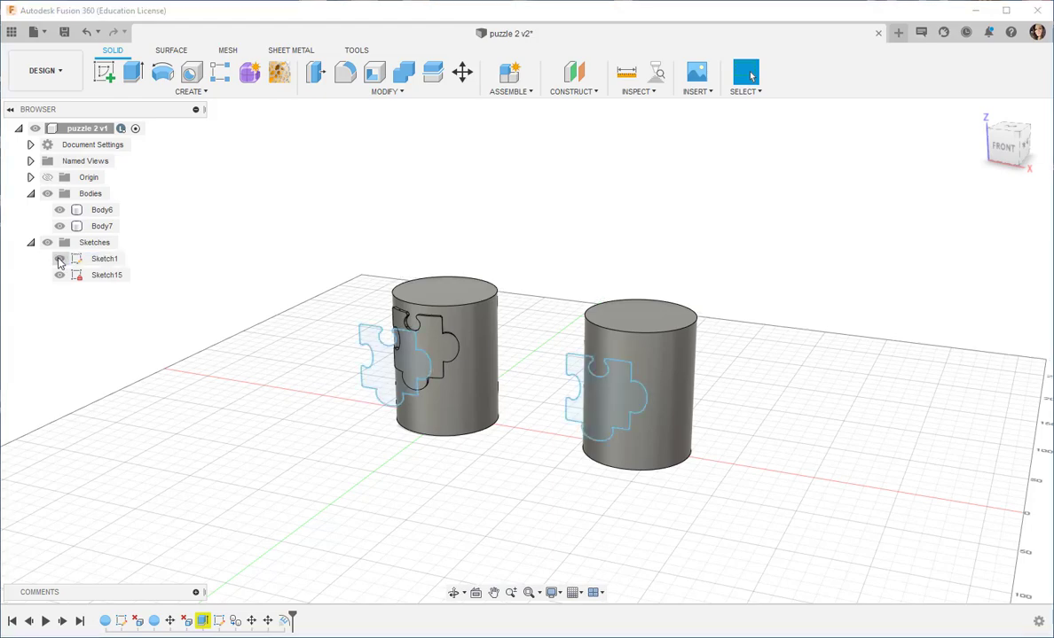
{"action": "middle_click_drag", "start_coordinate": [522, 497], "coordinate": [484, 498], "text": "shift"}
{"action": "right_click", "coordinate": [531, 427]}
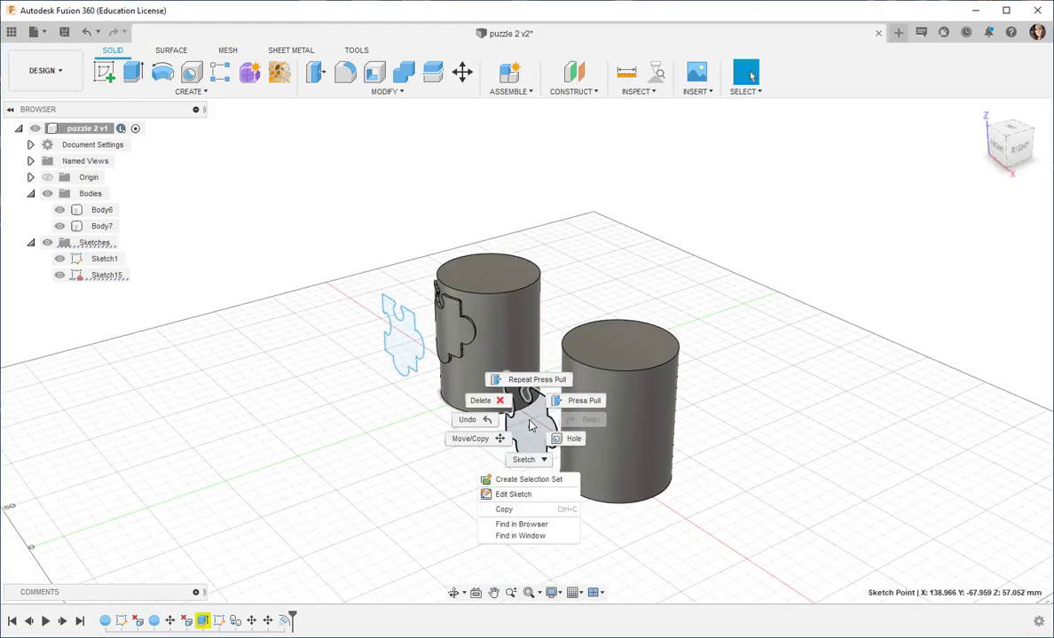
{"action": "left_click", "coordinate": [583, 401]}
{"action": "left_click", "coordinate": [532, 430]}
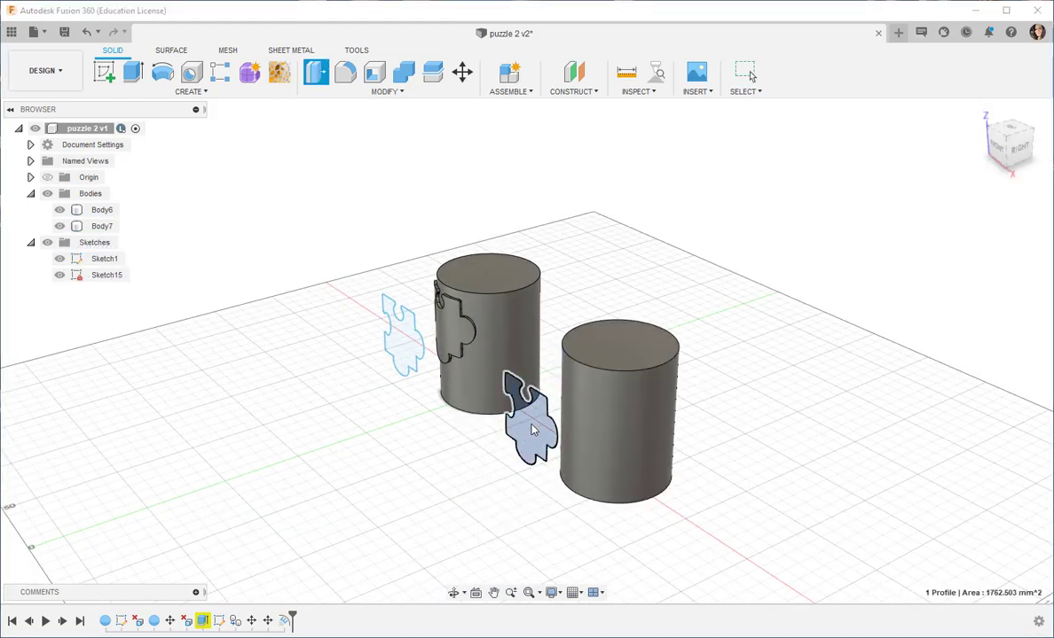
{"action": "left_click_drag", "start_coordinate": [532, 430], "coordinate": [615, 396]}
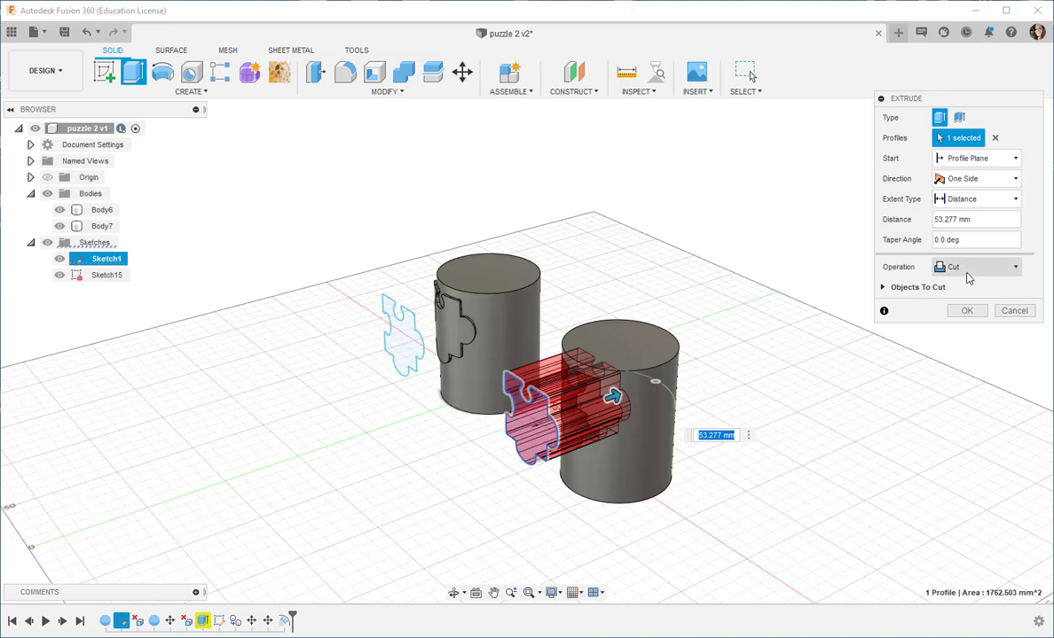
{"action": "left_click", "coordinate": [963, 313]}
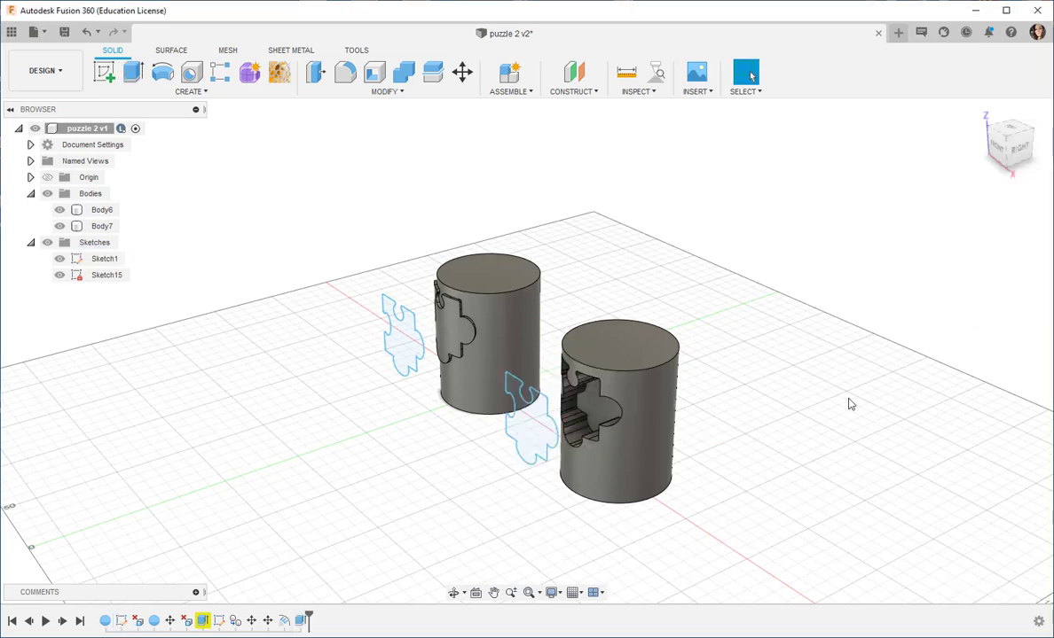
{"action": "mouse_move", "coordinate": [835, 423]}
{"action": "middle_mouse_down", "text": "shift"}
{"action": "mouse_move", "coordinate": [868, 417]}
{"action": "mouse_move", "coordinate": [835, 404]}
{"action": "mouse_move", "coordinate": [852, 413]}
{"action": "middle_mouse_up", "text": "shift"}
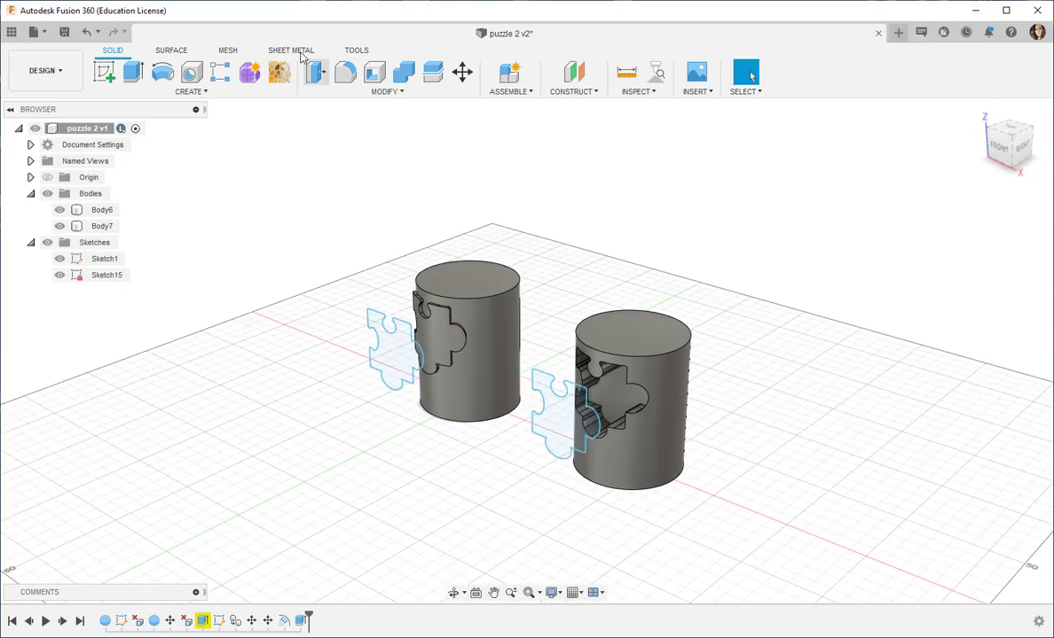
{"action": "left_click", "coordinate": [88, 32]}
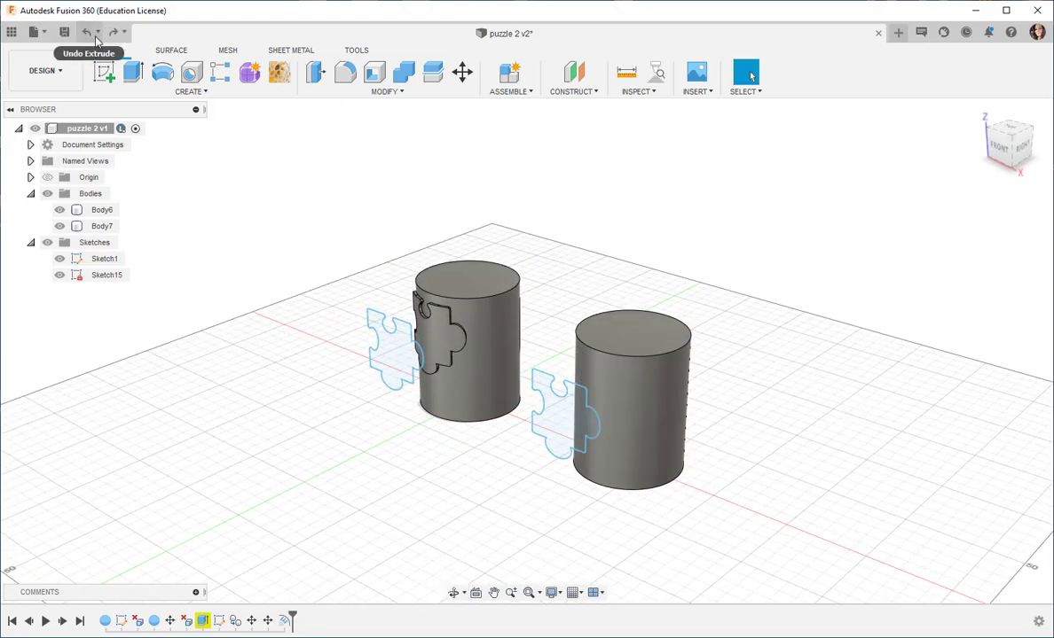
{"action": "left_click", "coordinate": [565, 413]}
{"action": "right_click", "coordinate": [575, 413]}
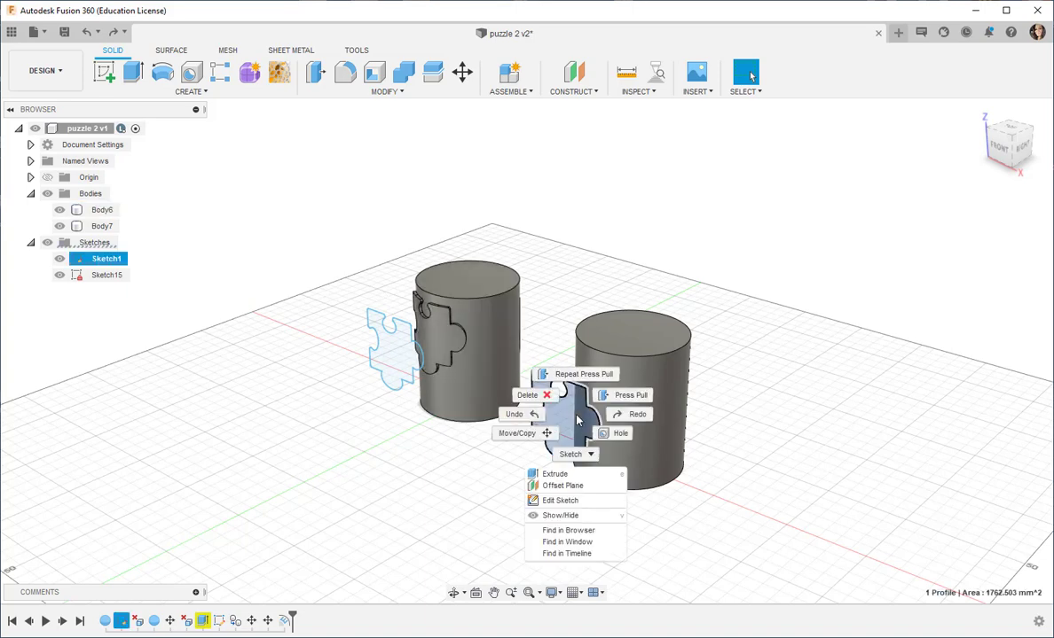
{"action": "left_click", "coordinate": [608, 404]}
{"action": "left_click_drag", "start_coordinate": [607, 418], "coordinate": [612, 393]}
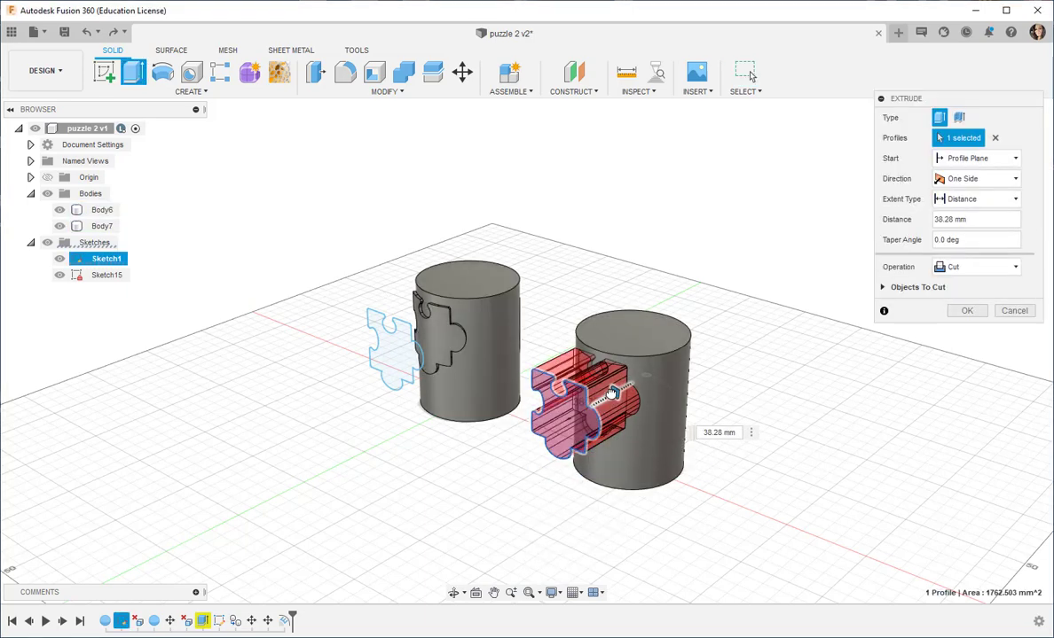
{"action": "left_click", "coordinate": [1013, 268]}
{"action": "left_click", "coordinate": [958, 315]}
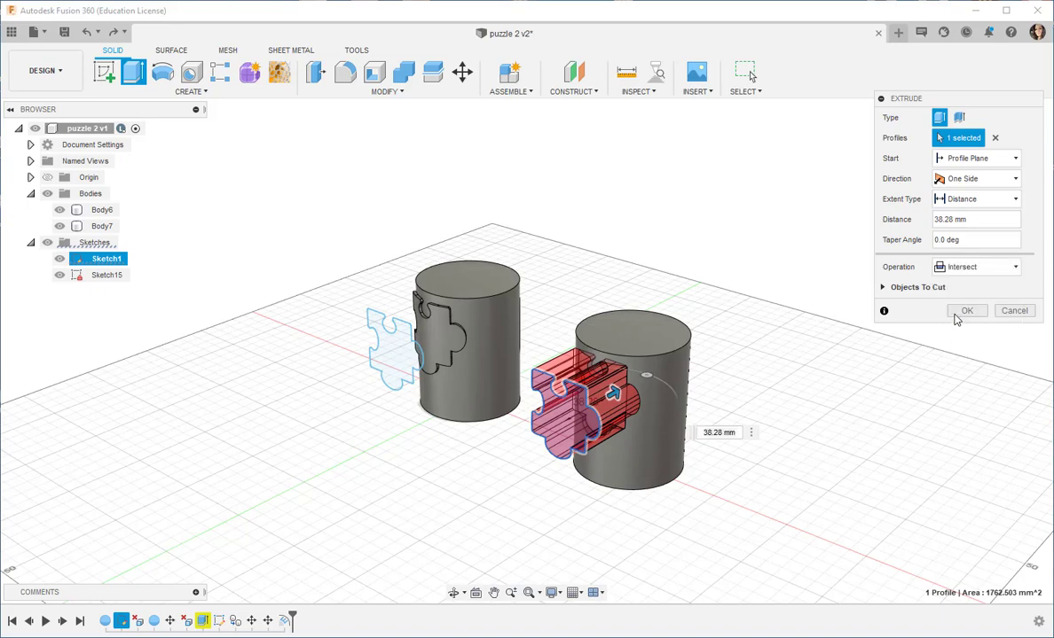
{"action": "left_click", "coordinate": [962, 312]}
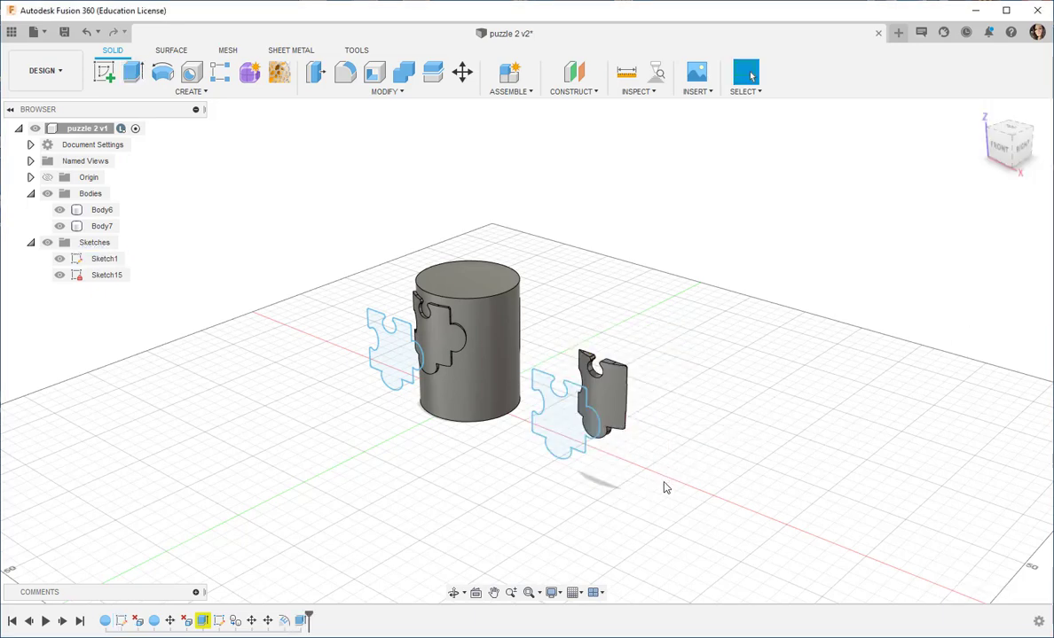
{"action": "middle_click_drag", "start_coordinate": [666, 487], "coordinate": [639, 496], "text": "shift"}
{"action": "scroll", "coordinate": [603, 461], "scroll_direction": "up", "scroll_amount": 6}
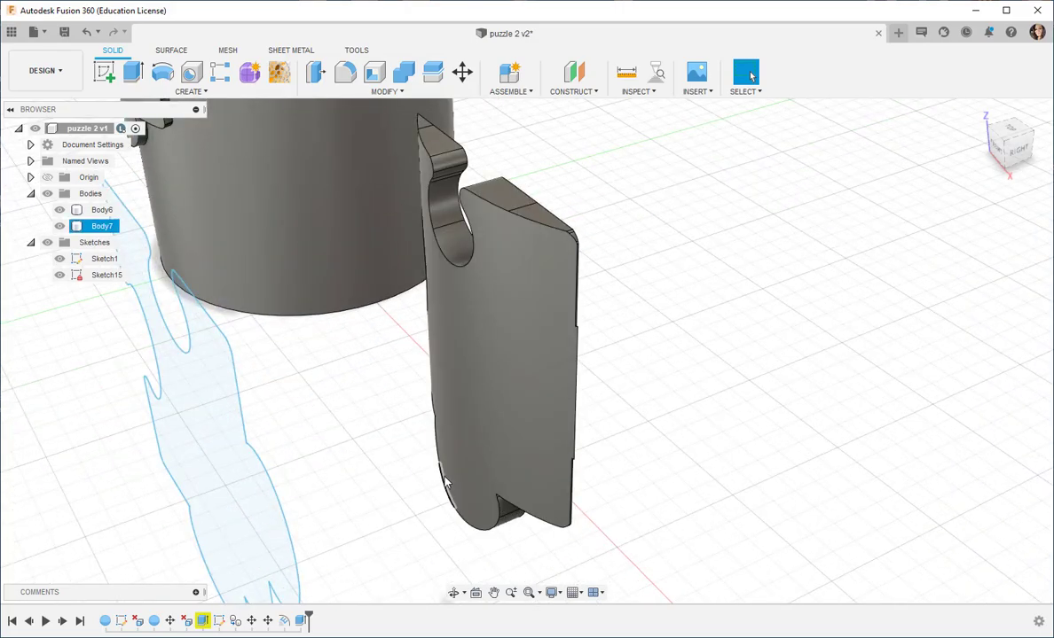
{"action": "mouse_move", "coordinate": [445, 482]}
{"action": "middle_mouse_down", "text": "shift"}
{"action": "mouse_move", "coordinate": [490, 470]}
{"action": "mouse_move", "coordinate": [443, 462]}
{"action": "mouse_move", "coordinate": [487, 487]}
{"action": "mouse_move", "coordinate": [483, 436]}
{"action": "mouse_move", "coordinate": [350, 432]}
{"action": "mouse_move", "coordinate": [454, 483]}
{"action": "middle_mouse_up", "text": "shift"}
{"action": "scroll", "coordinate": [484, 436], "scroll_direction": "down", "scroll_amount": 5}
{"action": "left_click", "coordinate": [462, 451]}
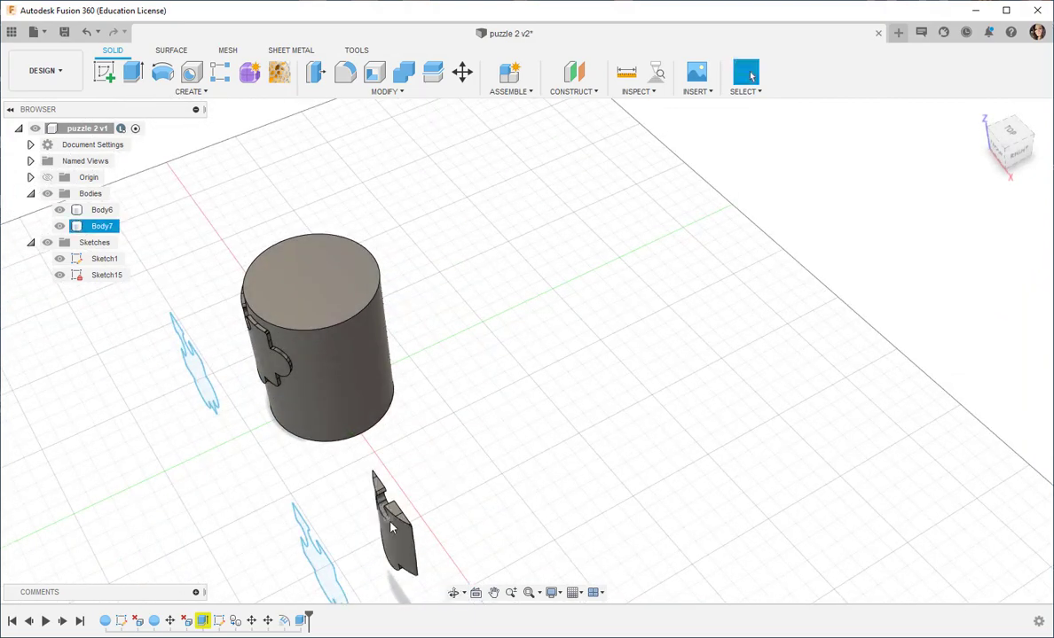
{"action": "left_click", "coordinate": [426, 522]}
{"action": "scroll", "coordinate": [494, 451], "scroll_direction": "down", "scroll_amount": 3}
{"action": "scroll", "coordinate": [480, 444], "scroll_direction": "up", "scroll_amount": 2}
{"action": "mouse_move", "coordinate": [480, 444]}
{"action": "middle_mouse_down"}
{"action": "mouse_move", "coordinate": [454, 506]}
{"action": "mouse_move", "coordinate": [487, 440]}
{"action": "mouse_move", "coordinate": [469, 460]}
{"action": "middle_mouse_up"}
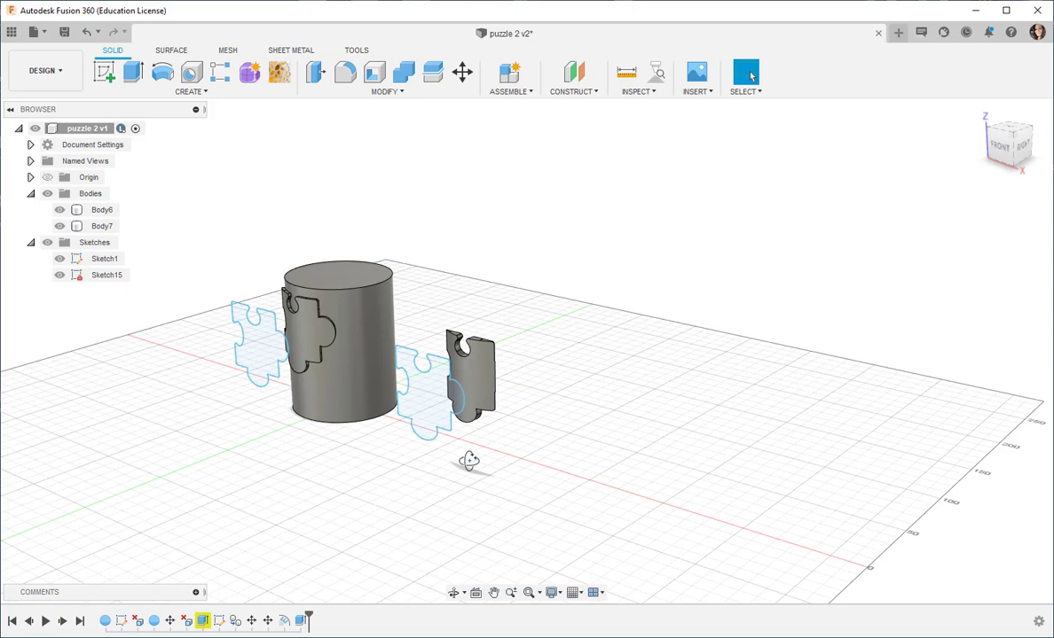
{"action": "left_click", "coordinate": [86, 31]}
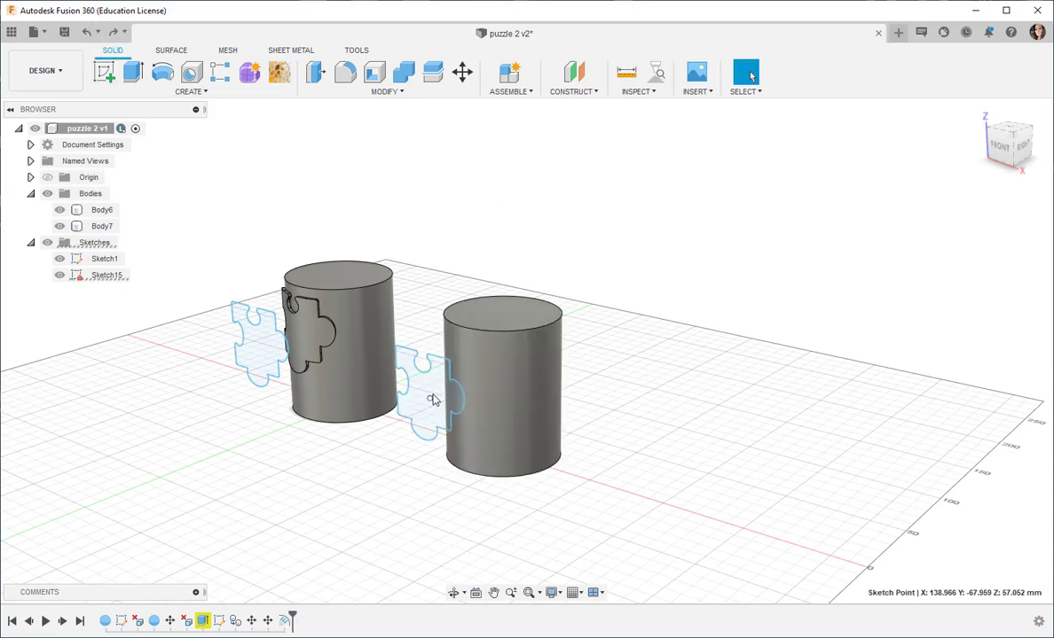
Press-pull the right puzzle profile 63.622 mm into the right cylinder as new Body8
{"action": "left_click", "coordinate": [446, 417]}
{"action": "right_click", "coordinate": [435, 396]}
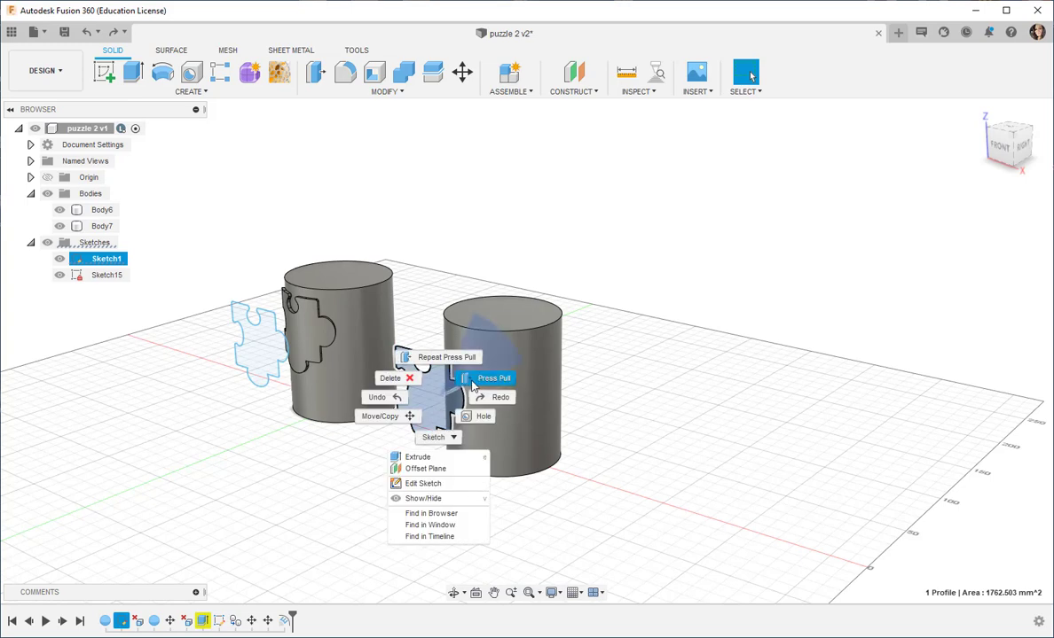
{"action": "left_click", "coordinate": [461, 387]}
{"action": "left_click_drag", "start_coordinate": [459, 387], "coordinate": [508, 379]}
{"action": "left_click", "coordinate": [1014, 267]}
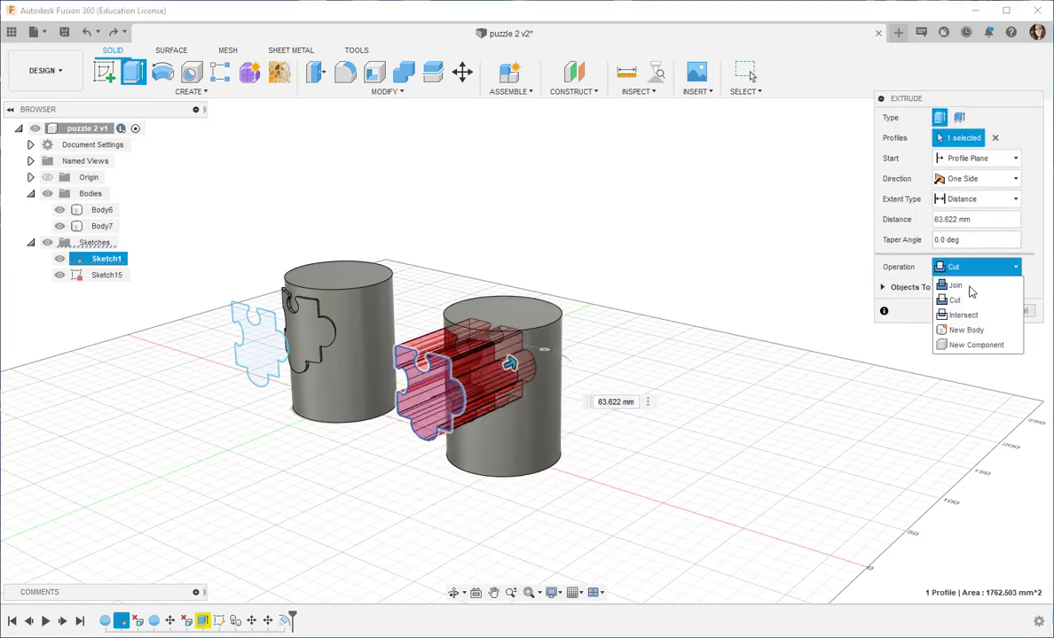
{"action": "left_click", "coordinate": [963, 331]}
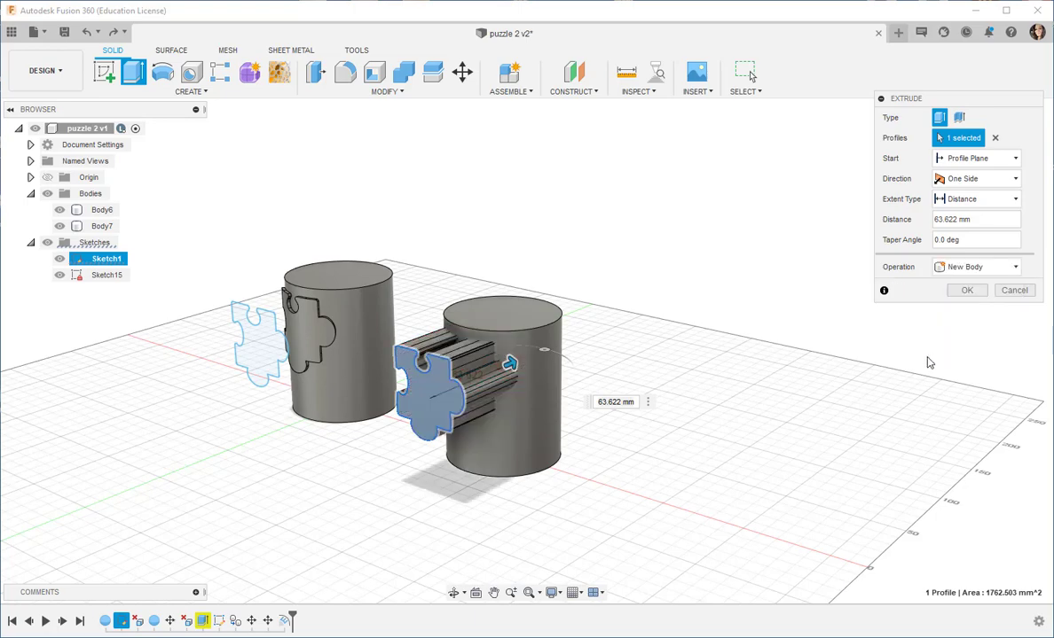
{"action": "left_click", "coordinate": [969, 291]}
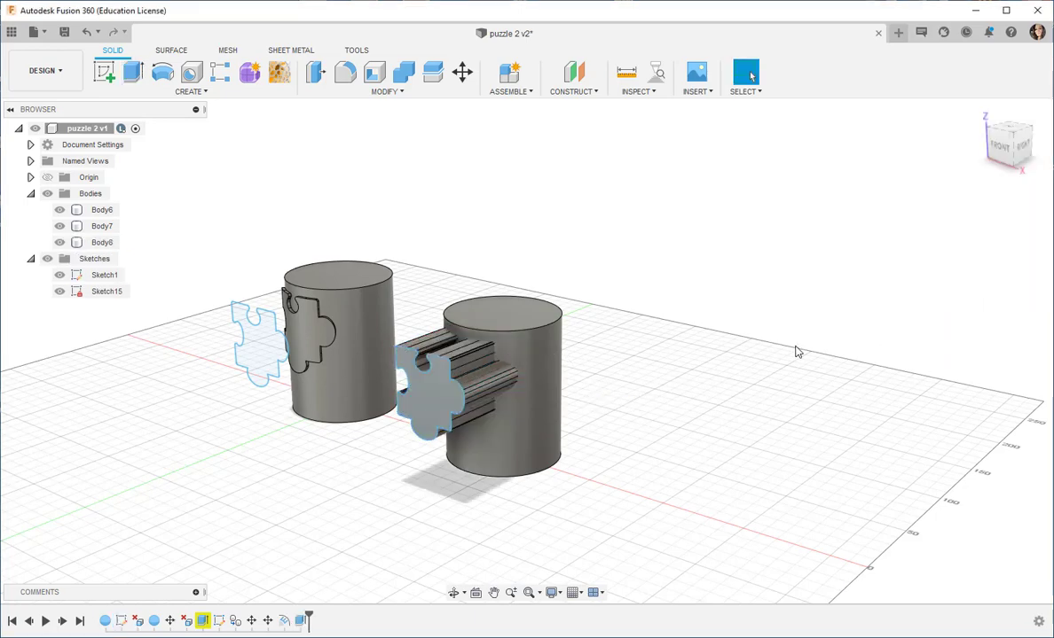
{"action": "middle_click_drag", "start_coordinate": [794, 353], "coordinate": [843, 374]}
Check Body8 and Body7 in the browser, then clear the selection
{"action": "key", "text": "Escape"}
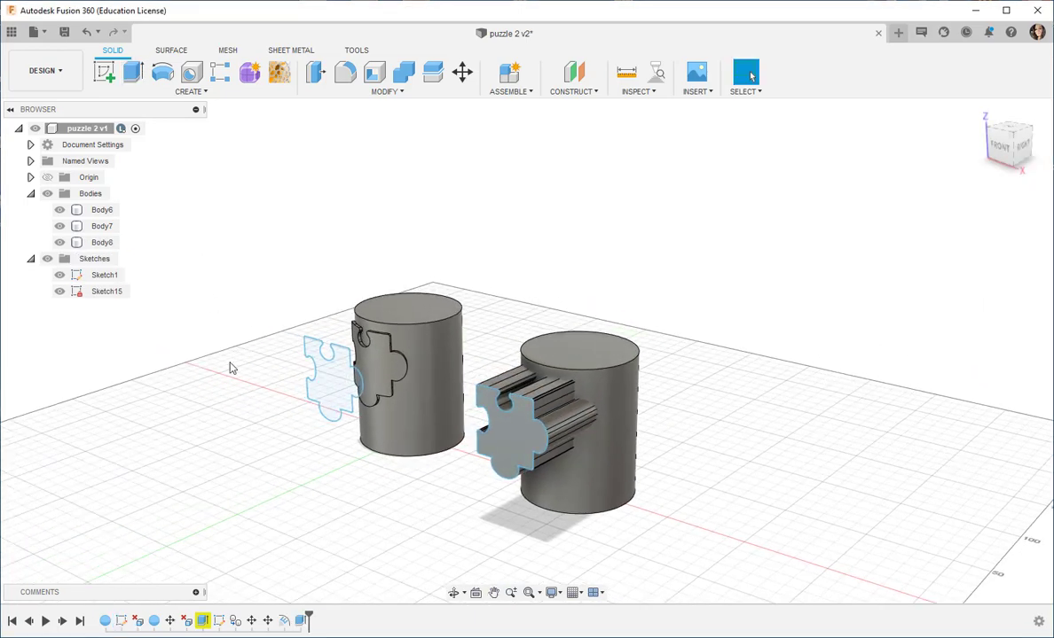
{"action": "left_click", "coordinate": [102, 242]}
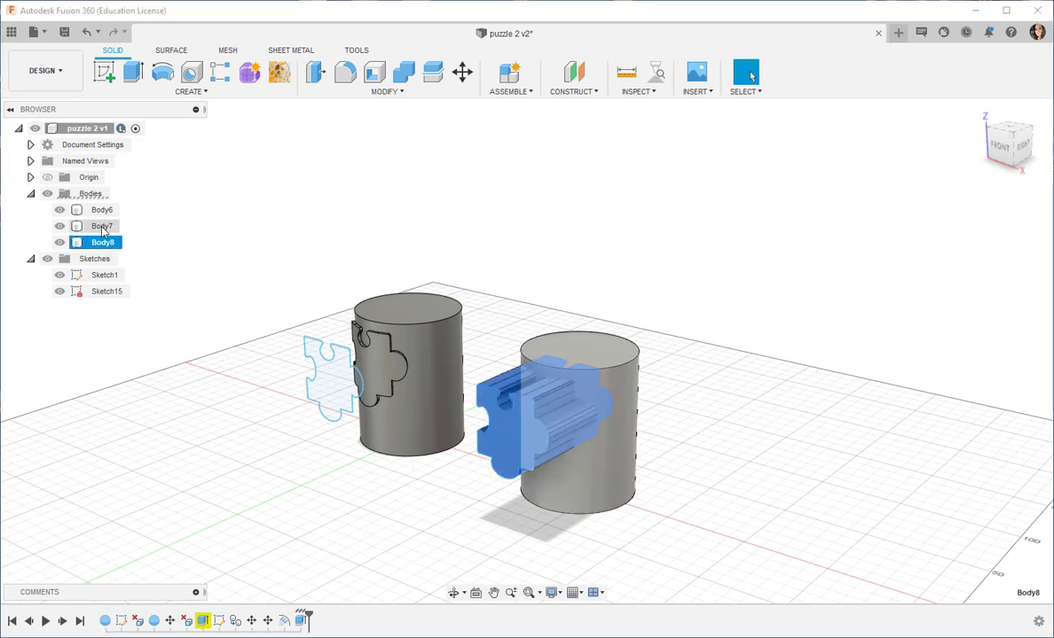
{"action": "left_click", "coordinate": [102, 227]}
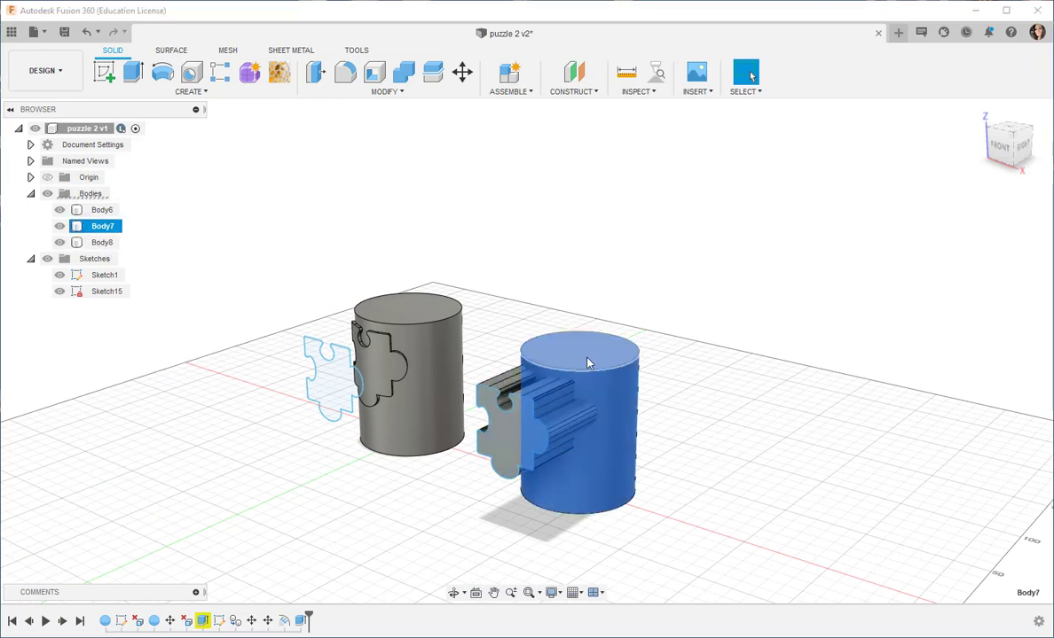
{"action": "left_click", "coordinate": [661, 342]}
{"action": "mouse_move", "coordinate": [672, 374]}
{"action": "middle_mouse_down", "text": "shift"}
{"action": "mouse_move", "coordinate": [710, 414]}
{"action": "mouse_move", "coordinate": [665, 369]}
{"action": "middle_mouse_up", "text": "shift"}
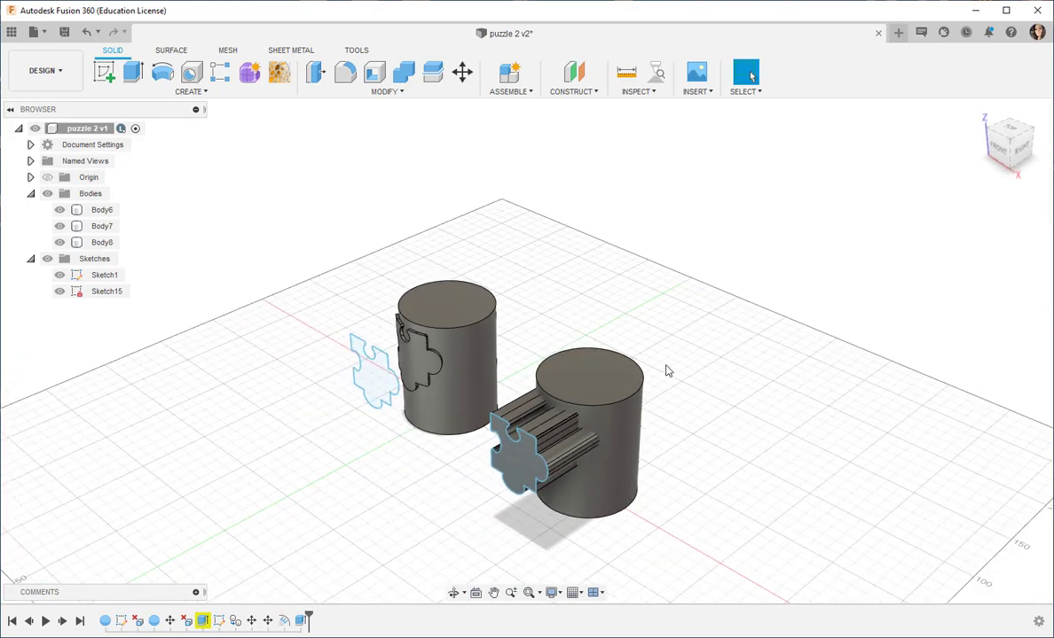
Split Body8 using the right cylinder as the splitting tool, creating Body9
{"action": "left_click", "coordinate": [400, 93]}
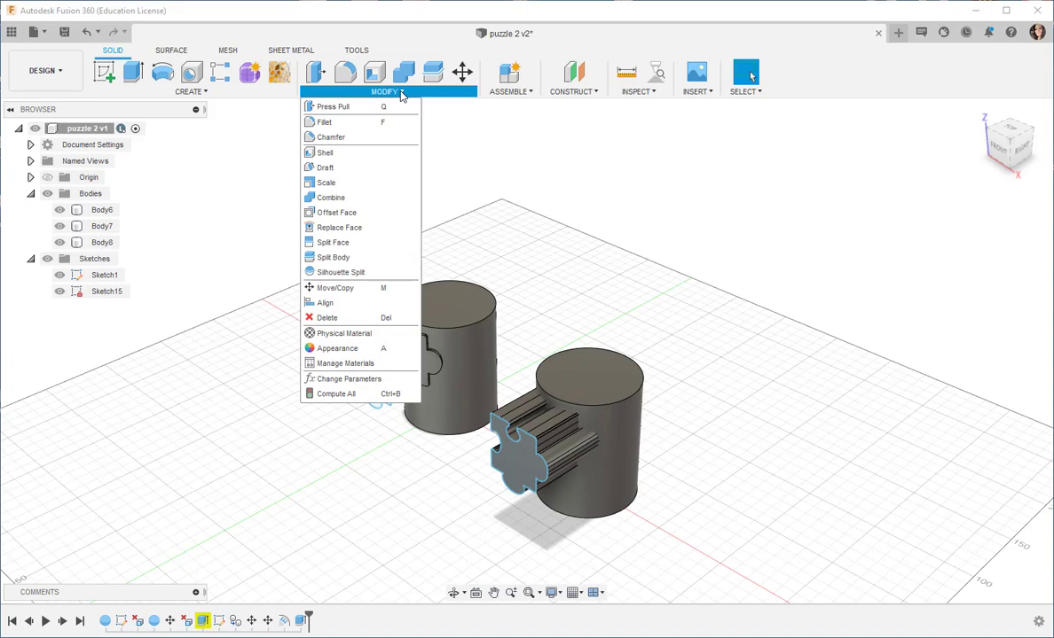
{"action": "left_click", "coordinate": [379, 258]}
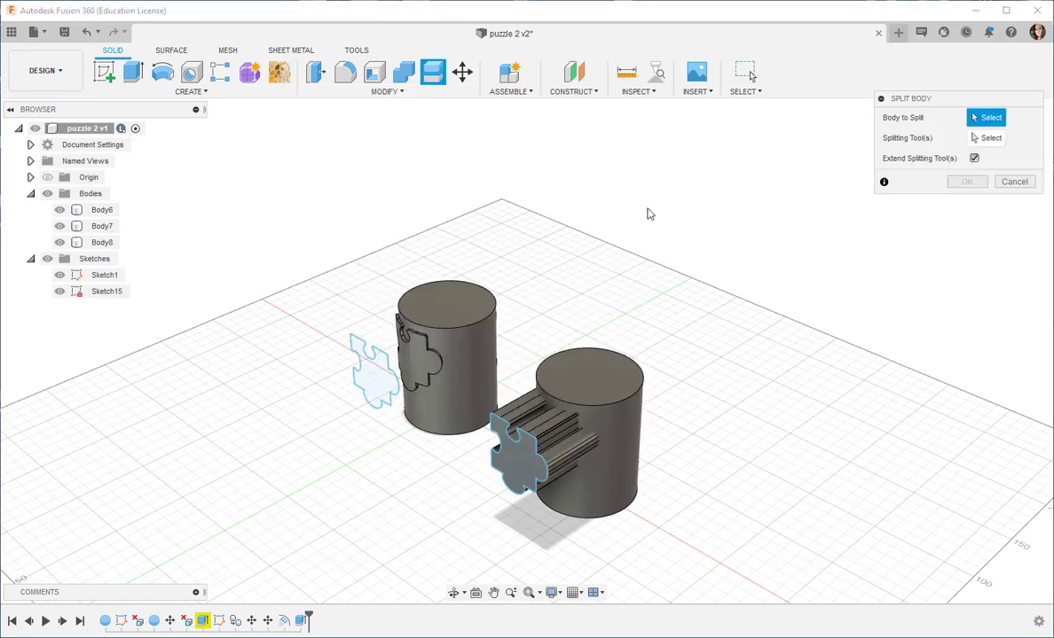
{"action": "left_click", "coordinate": [491, 421]}
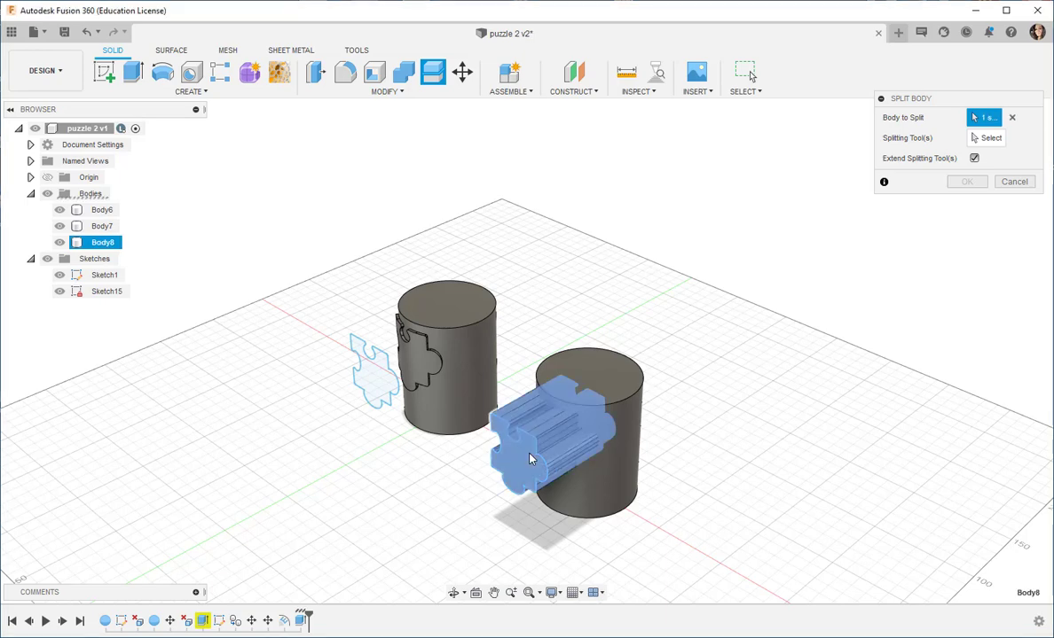
{"action": "left_click", "coordinate": [989, 139]}
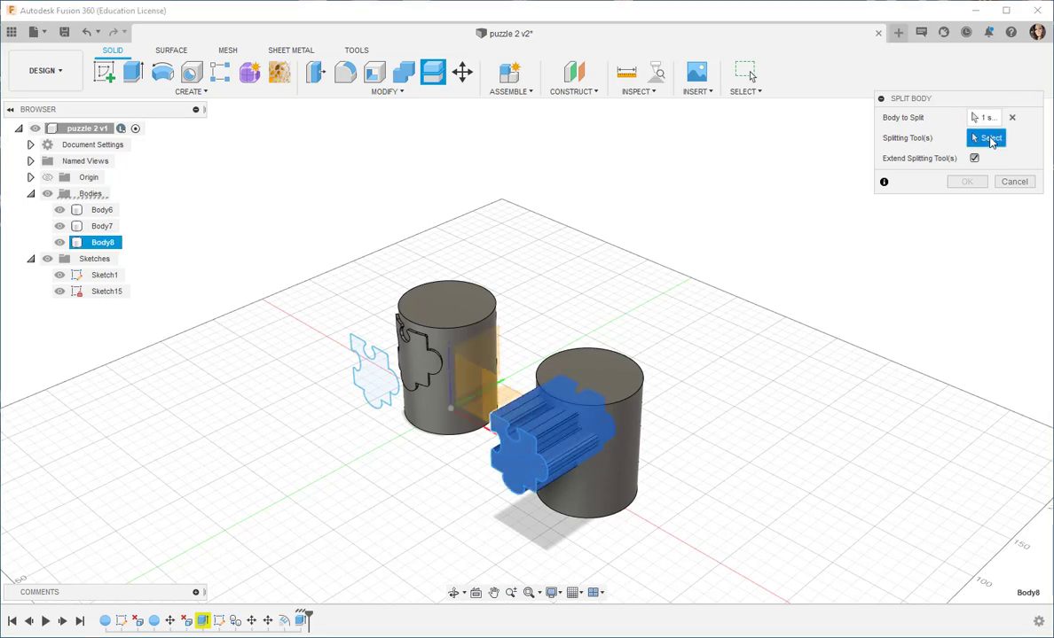
{"action": "left_click", "coordinate": [616, 488]}
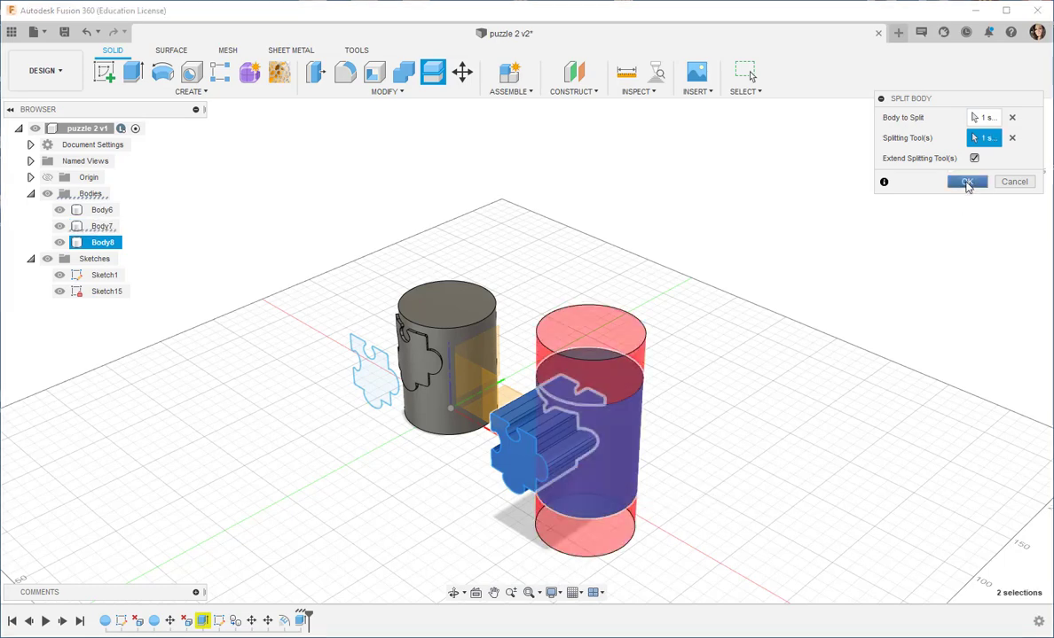
{"action": "left_click", "coordinate": [967, 181]}
{"action": "mouse_move", "coordinate": [840, 357]}
{"action": "middle_mouse_down", "text": "shift"}
{"action": "mouse_move", "coordinate": [823, 369]}
{"action": "mouse_move", "coordinate": [831, 359]}
{"action": "middle_mouse_up", "text": "shift"}
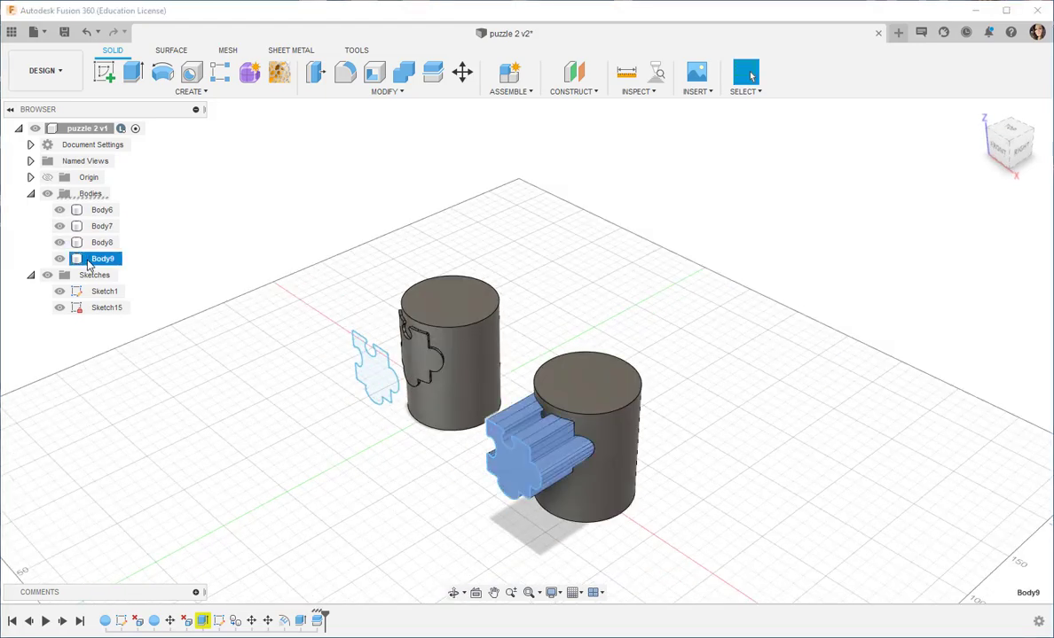
Remove Body9 from the browser, then check Body7 and Body8 from a higher view
{"action": "left_click", "coordinate": [98, 257]}
{"action": "left_click", "coordinate": [99, 242]}
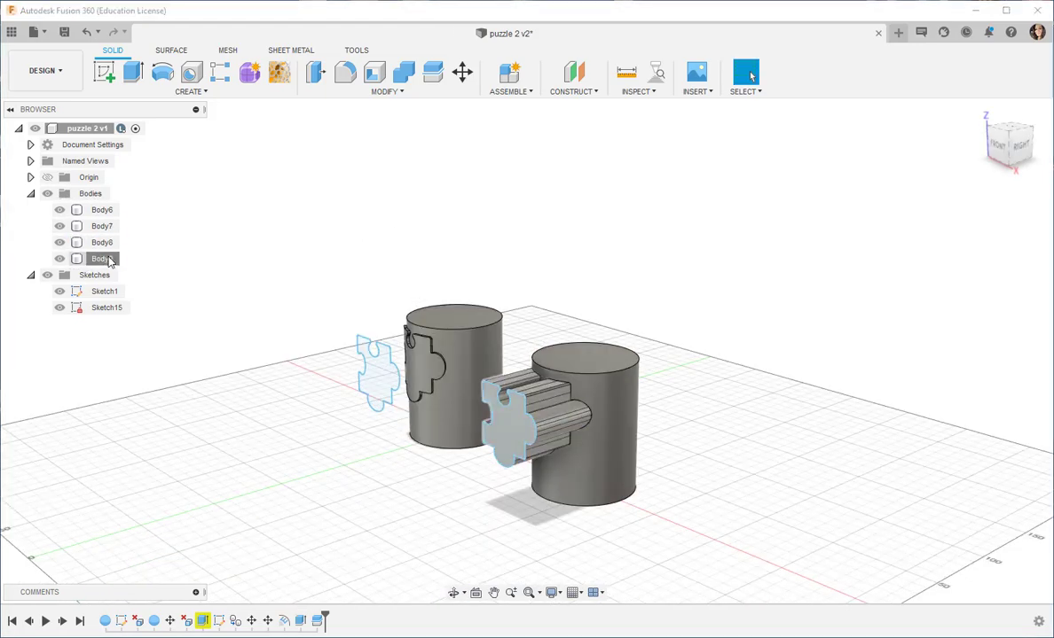
{"action": "left_click", "coordinate": [106, 259]}
{"action": "right_click", "coordinate": [109, 260]}
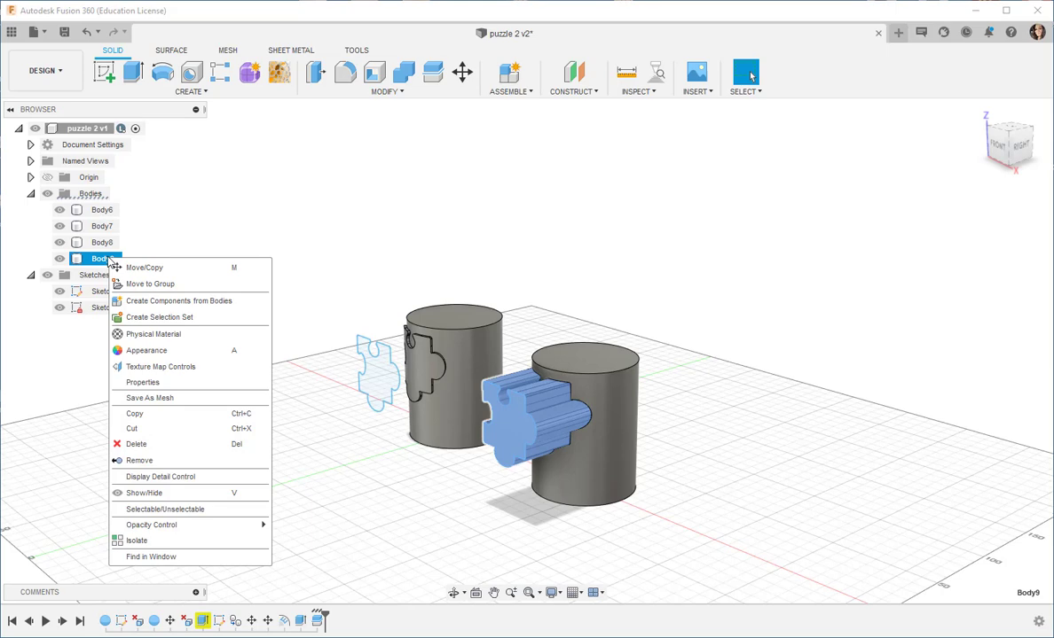
{"action": "left_click", "coordinate": [139, 462]}
{"action": "middle_click_drag", "start_coordinate": [745, 440], "coordinate": [766, 467], "text": "shift"}
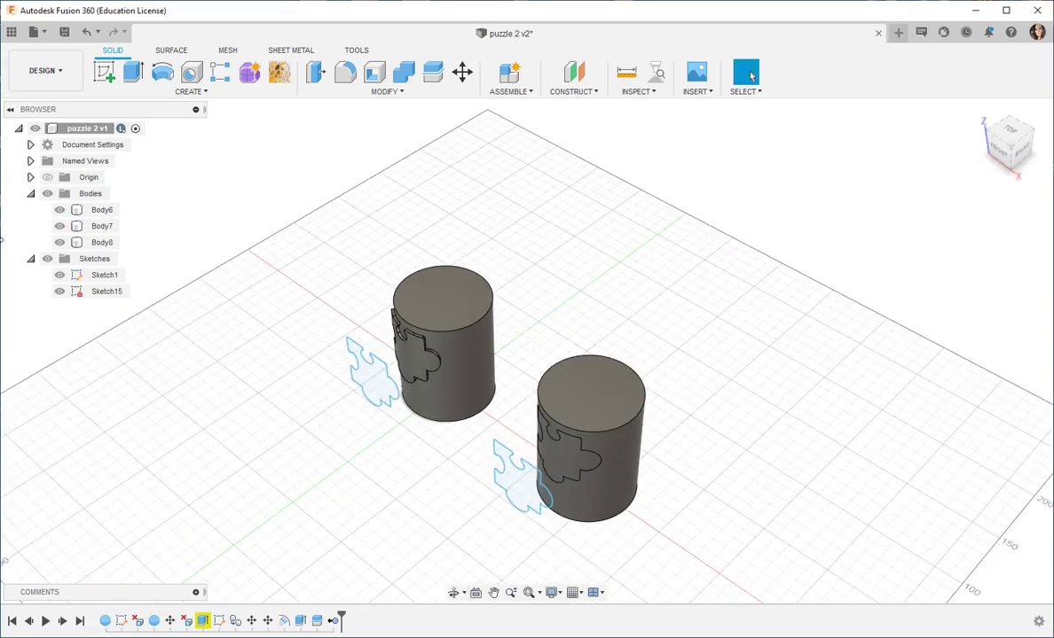
{"action": "left_click", "coordinate": [101, 227]}
{"action": "left_click", "coordinate": [103, 243]}
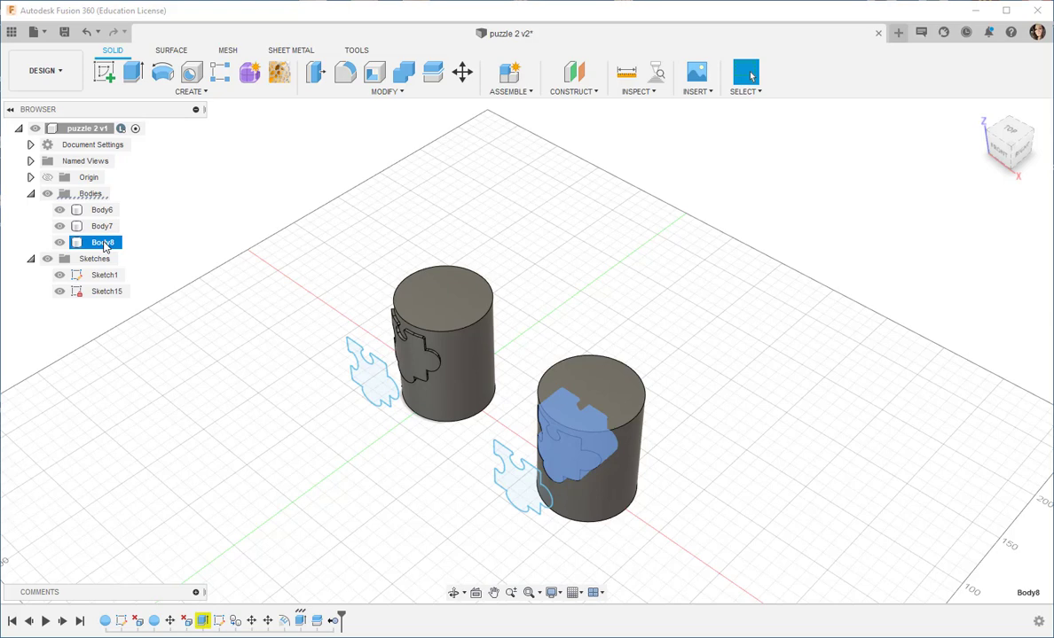
{"action": "left_click", "coordinate": [266, 264]}
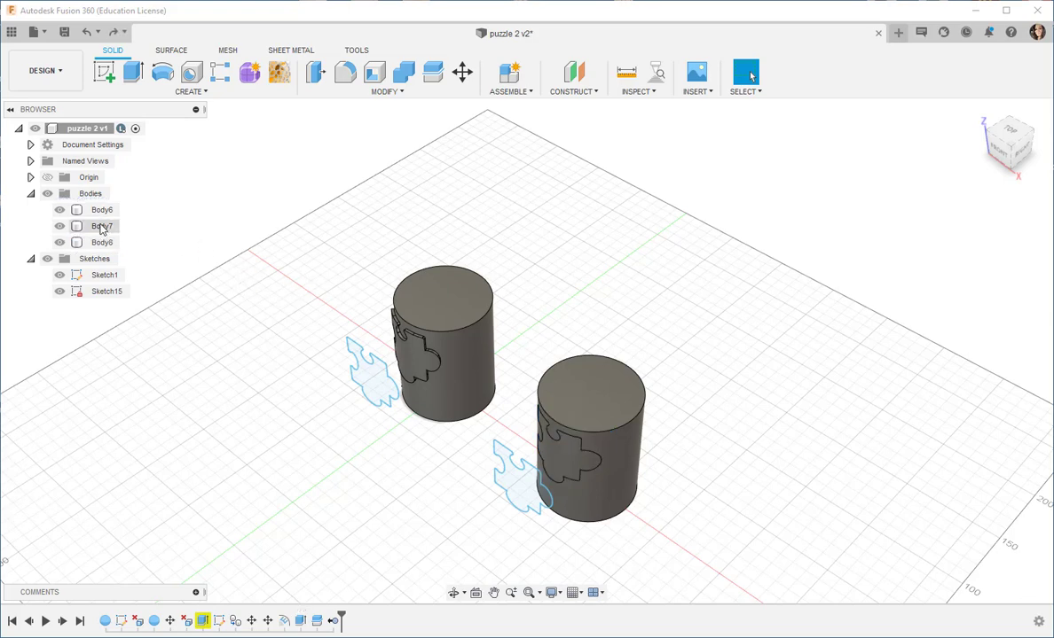
{"action": "left_click", "coordinate": [102, 227]}
{"action": "left_click", "coordinate": [103, 243]}
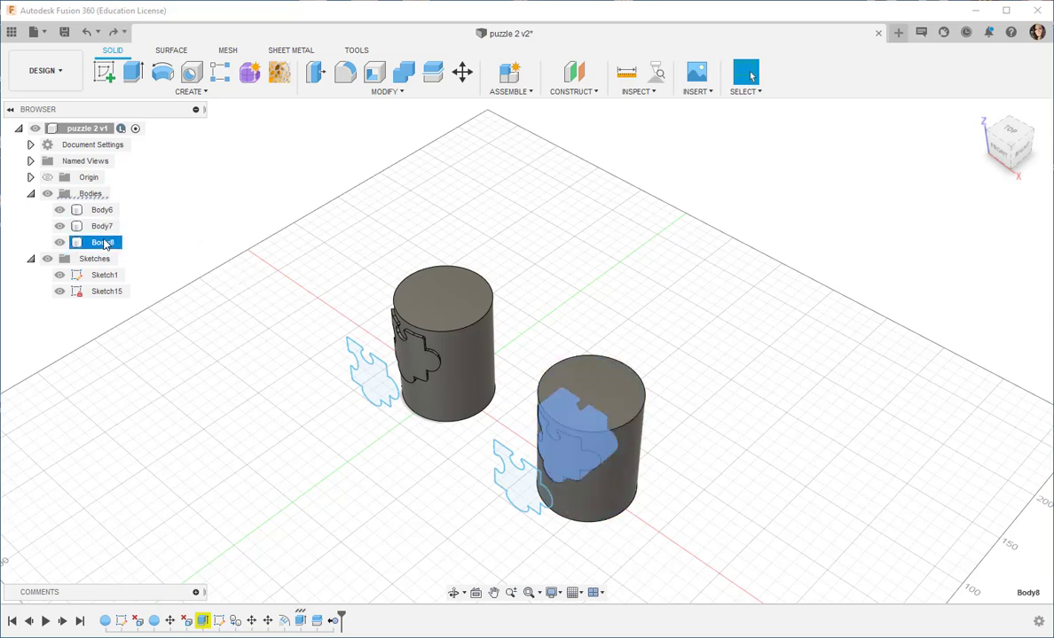
{"action": "right_click", "coordinate": [104, 245]}
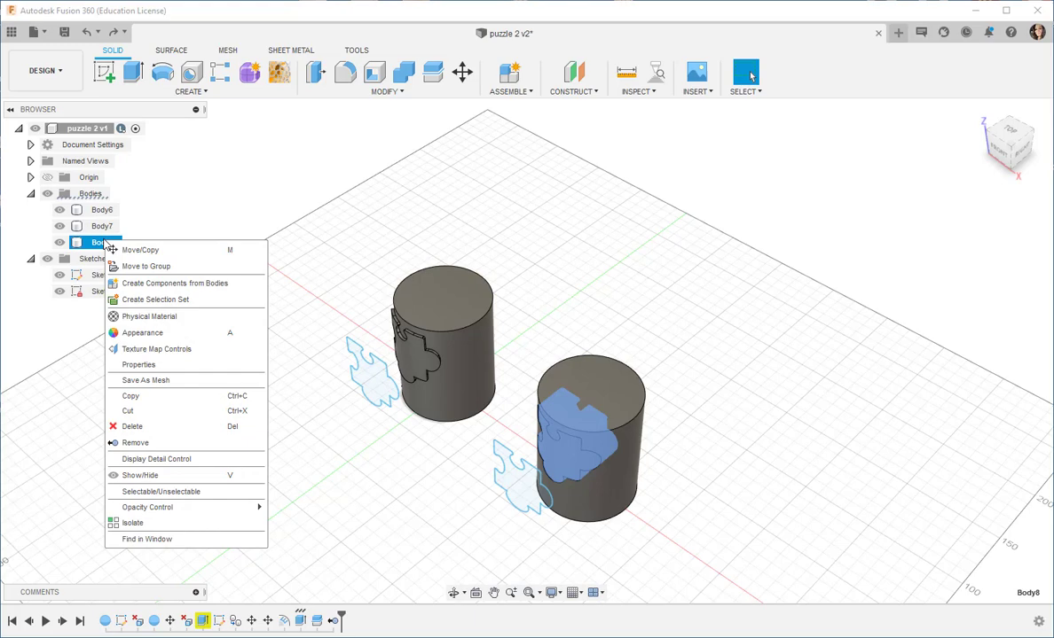
{"action": "left_click", "coordinate": [136, 442]}
{"action": "key", "text": "Escape"}
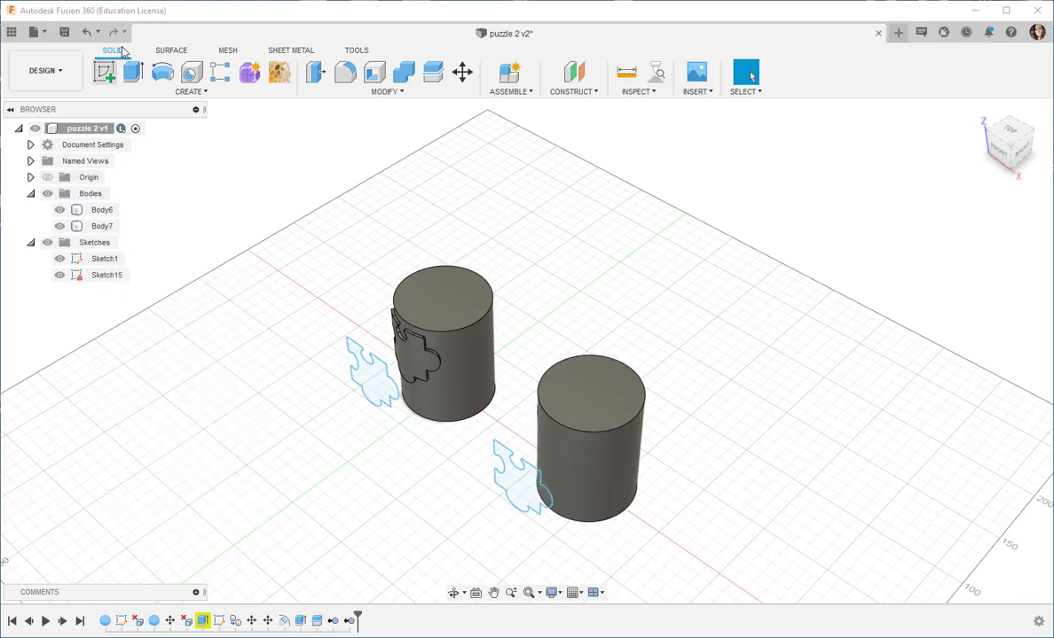
{"action": "left_click", "coordinate": [88, 34]}
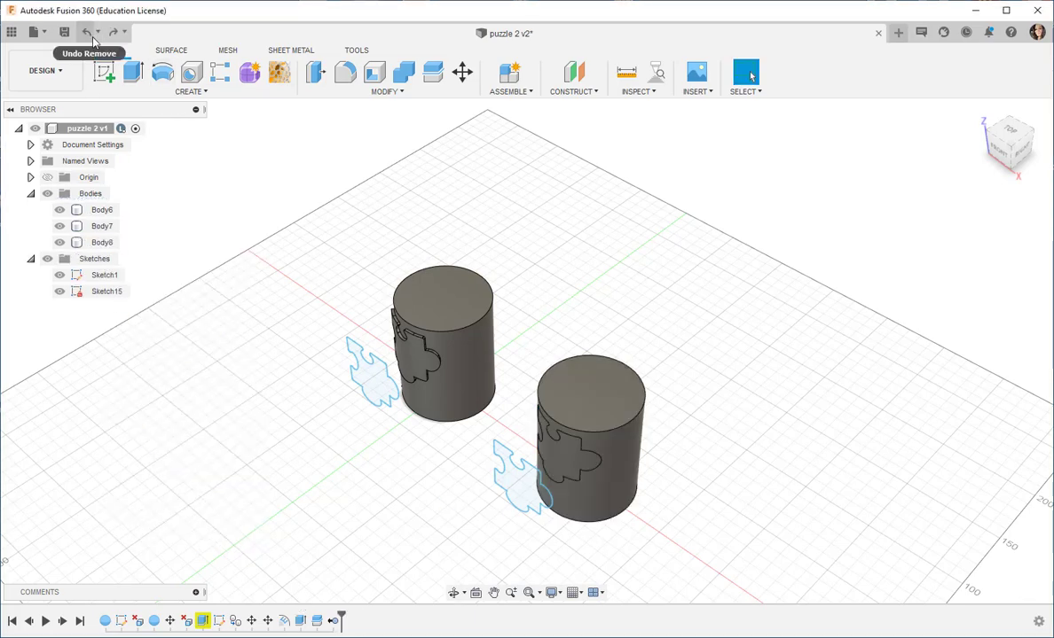
Turn off Sketches and press-pull the right cylinder's puzzle face 14 mm outward
{"action": "left_click", "coordinate": [47, 258]}
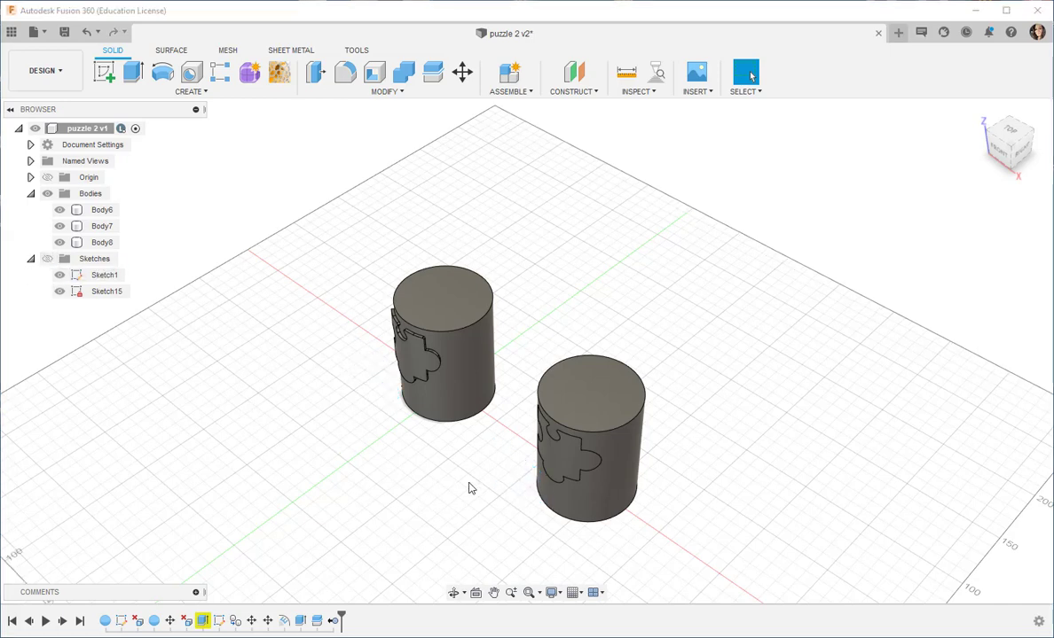
{"action": "left_click", "coordinate": [549, 467]}
{"action": "right_click", "coordinate": [549, 468]}
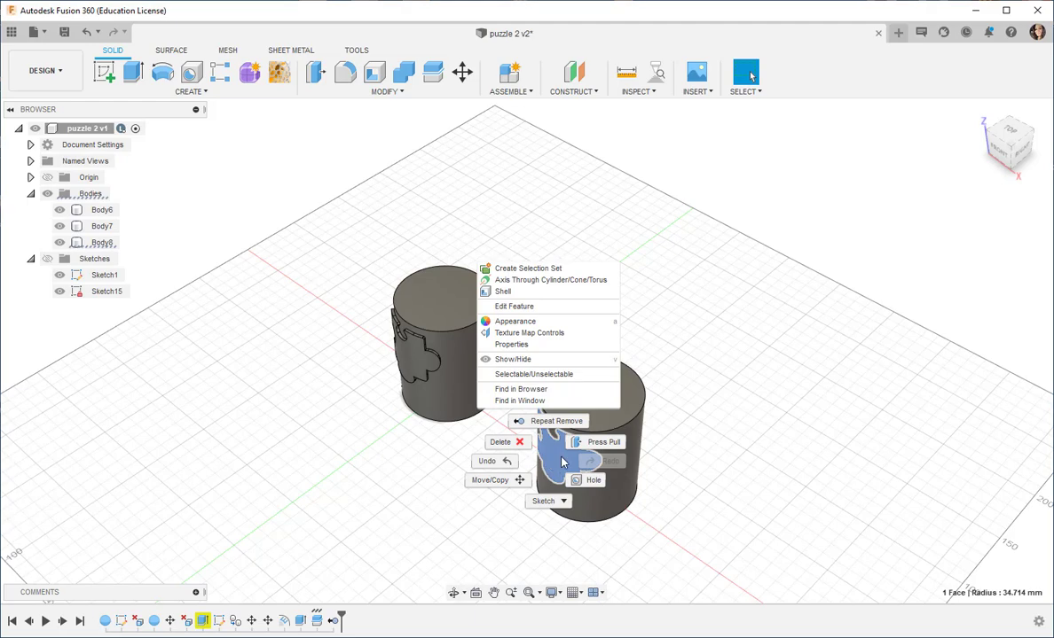
{"action": "left_click", "coordinate": [596, 441]}
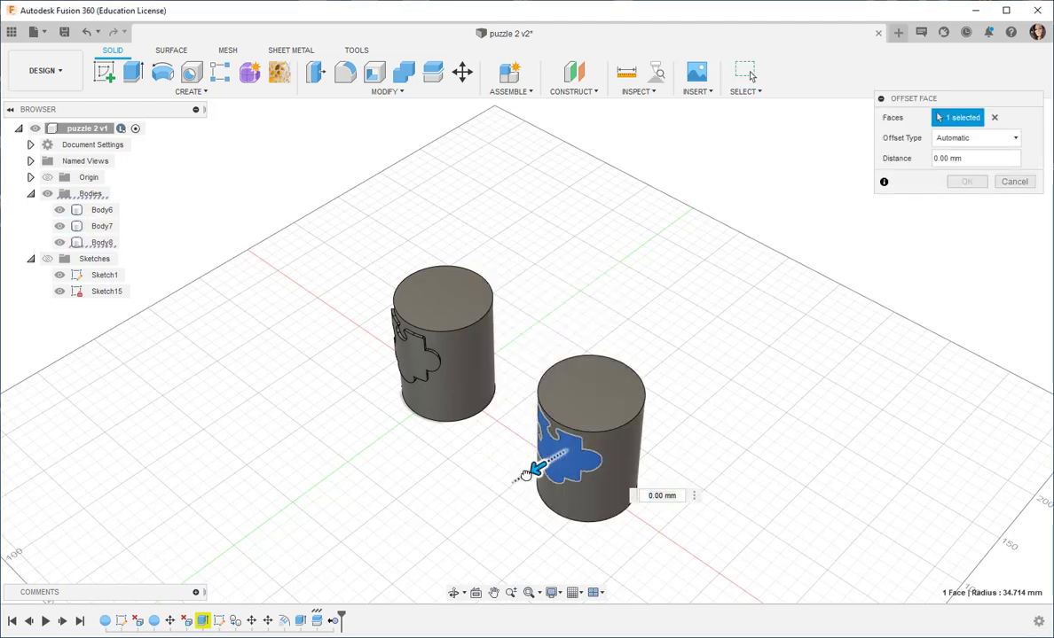
{"action": "mouse_move", "coordinate": [538, 465]}
{"action": "left_mouse_down"}
{"action": "mouse_move", "coordinate": [501, 487]}
{"action": "mouse_move", "coordinate": [522, 479]}
{"action": "left_mouse_up"}
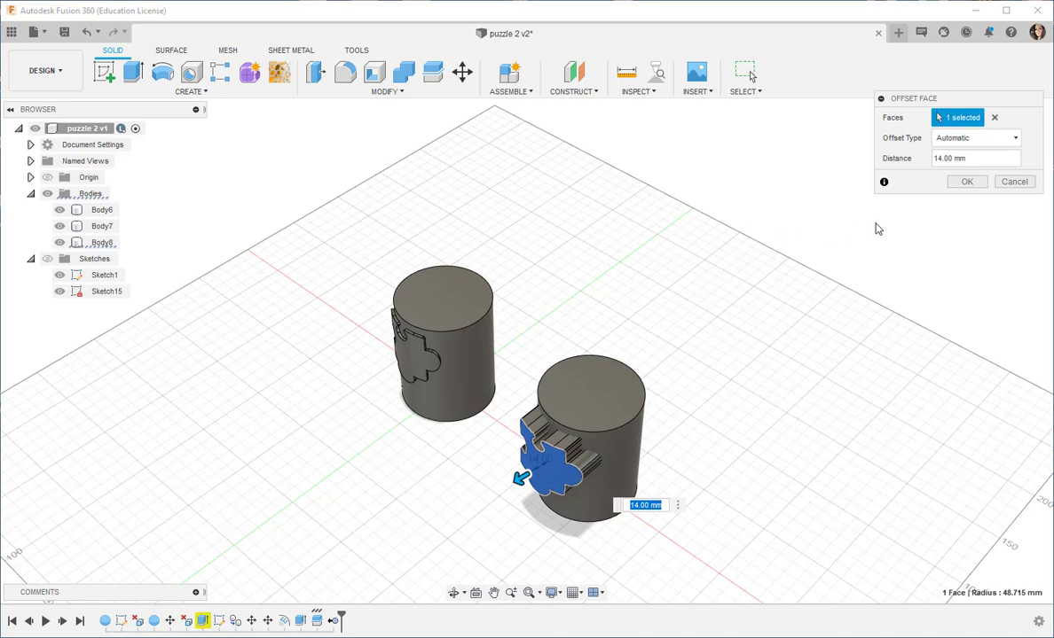
{"action": "left_click", "coordinate": [958, 184]}
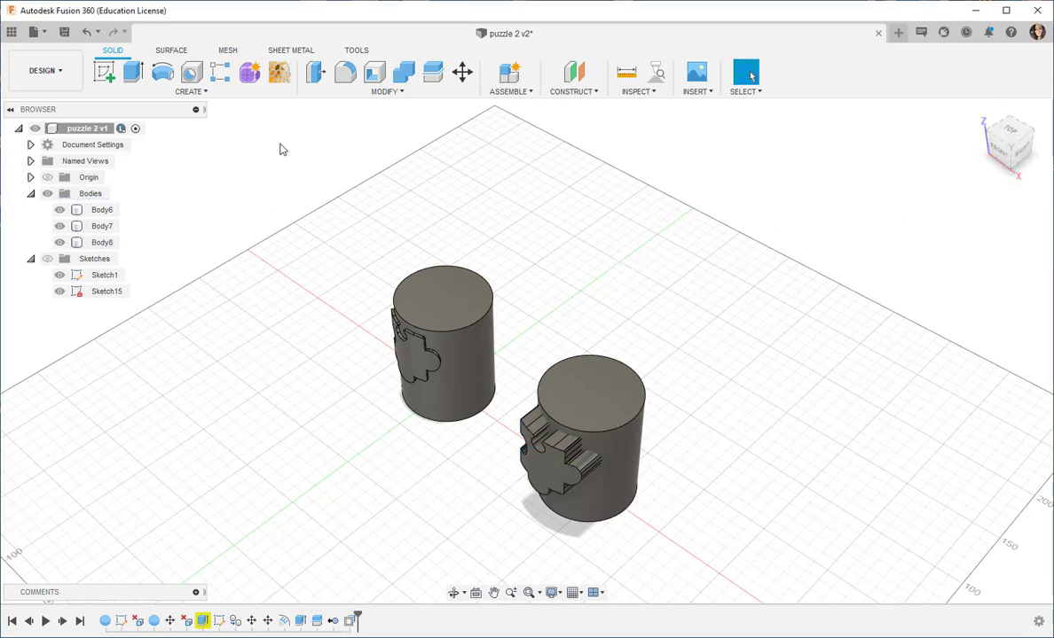
Split the puzzle body Body8 using the right cylinder Body7 as the tool
{"action": "left_click", "coordinate": [379, 92]}
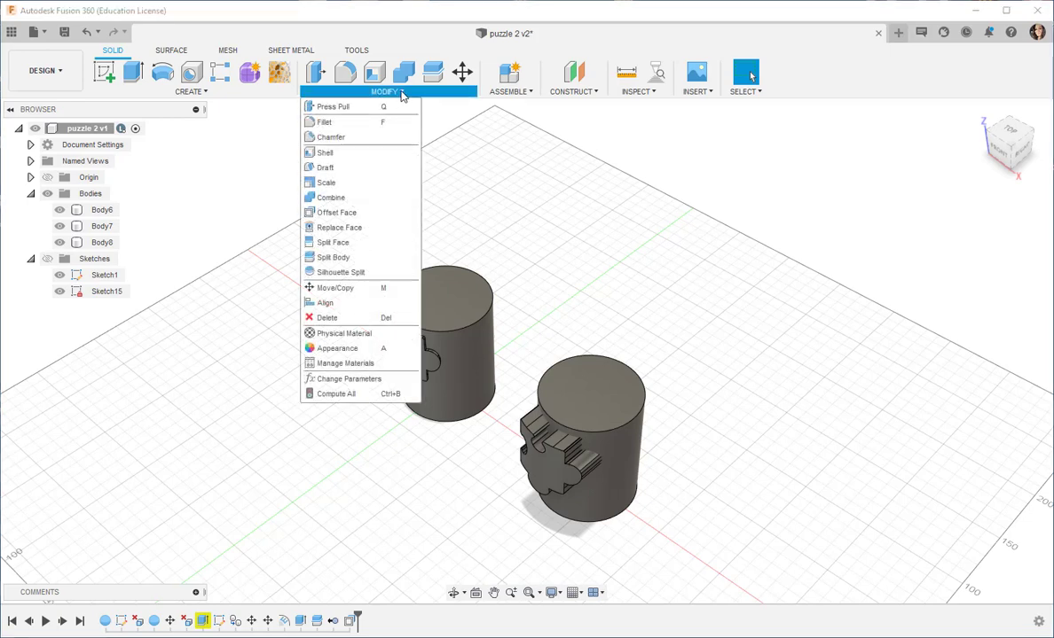
{"action": "left_click", "coordinate": [334, 257]}
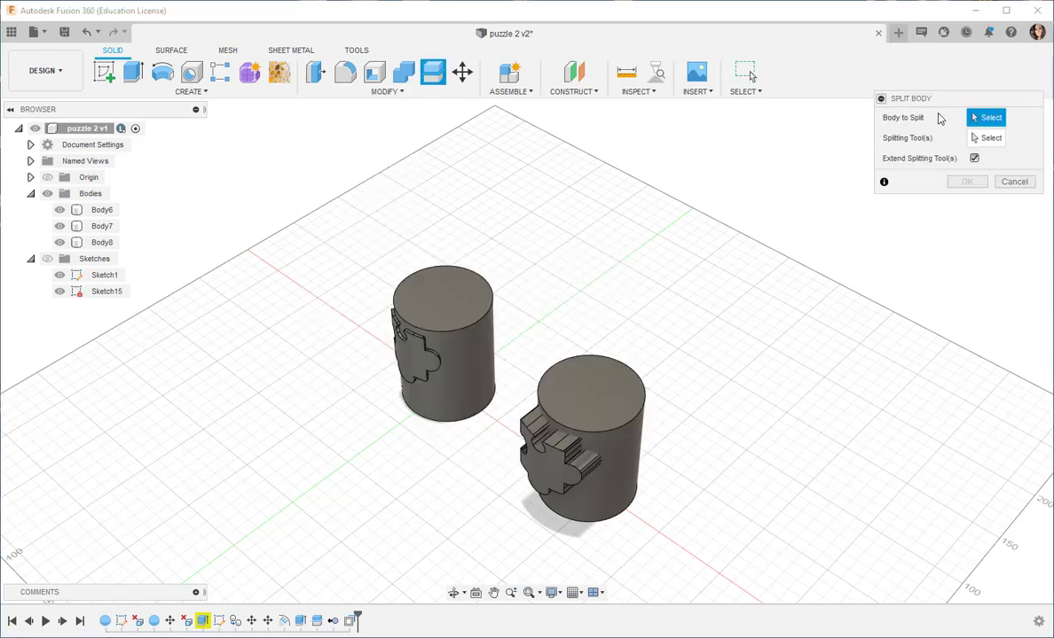
{"action": "left_click", "coordinate": [536, 462]}
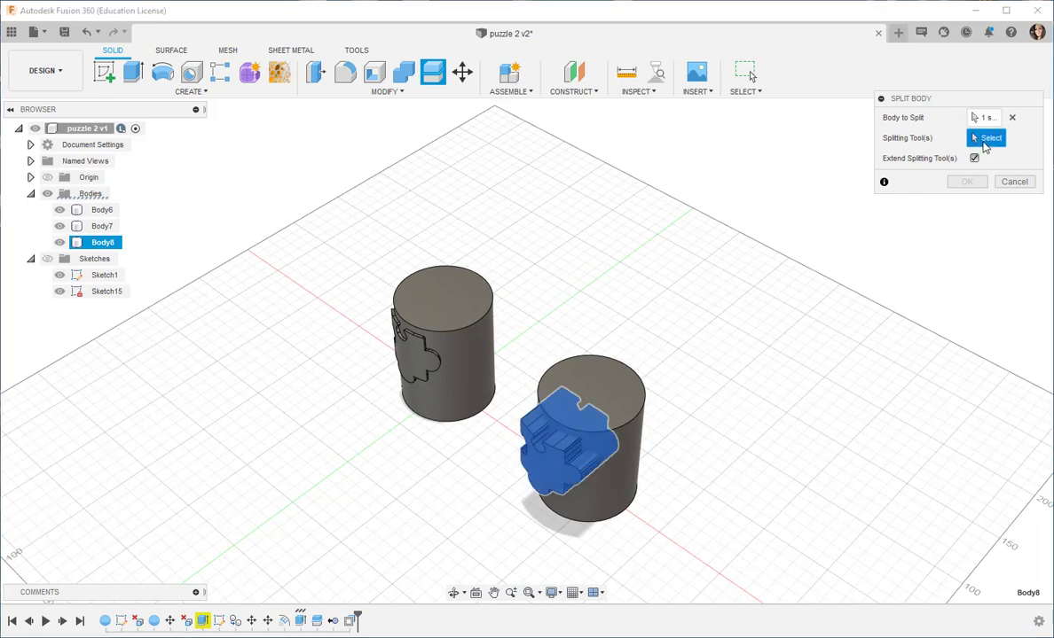
{"action": "left_click", "coordinate": [602, 497]}
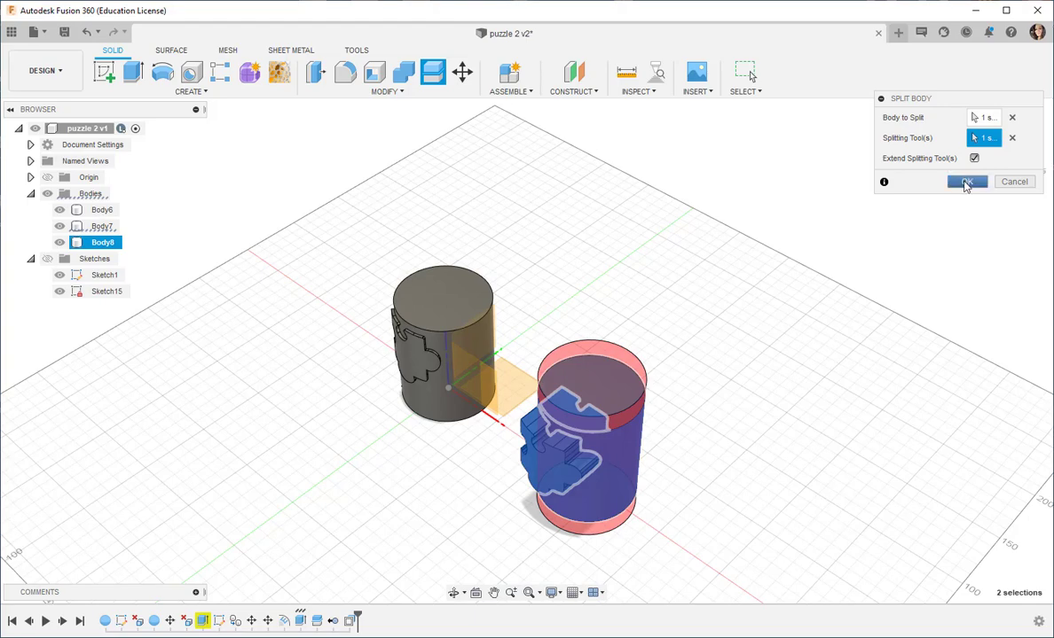
{"action": "left_click", "coordinate": [965, 183]}
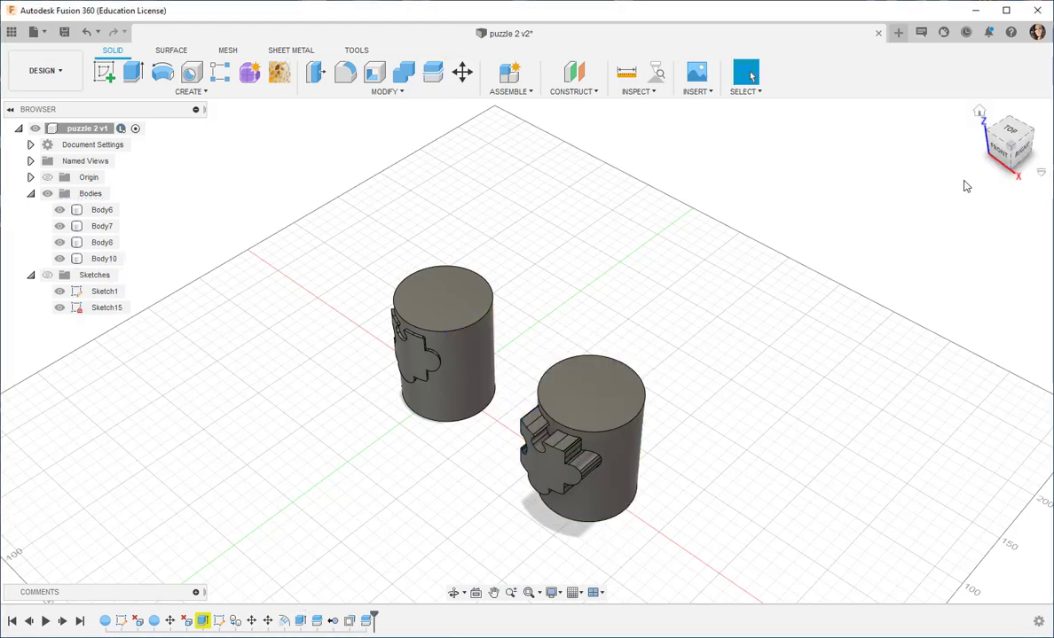
Remove the inner part Body8, leaving Body10 protruding from the right cylinder
{"action": "left_click", "coordinate": [110, 242]}
{"action": "right_click", "coordinate": [112, 243]}
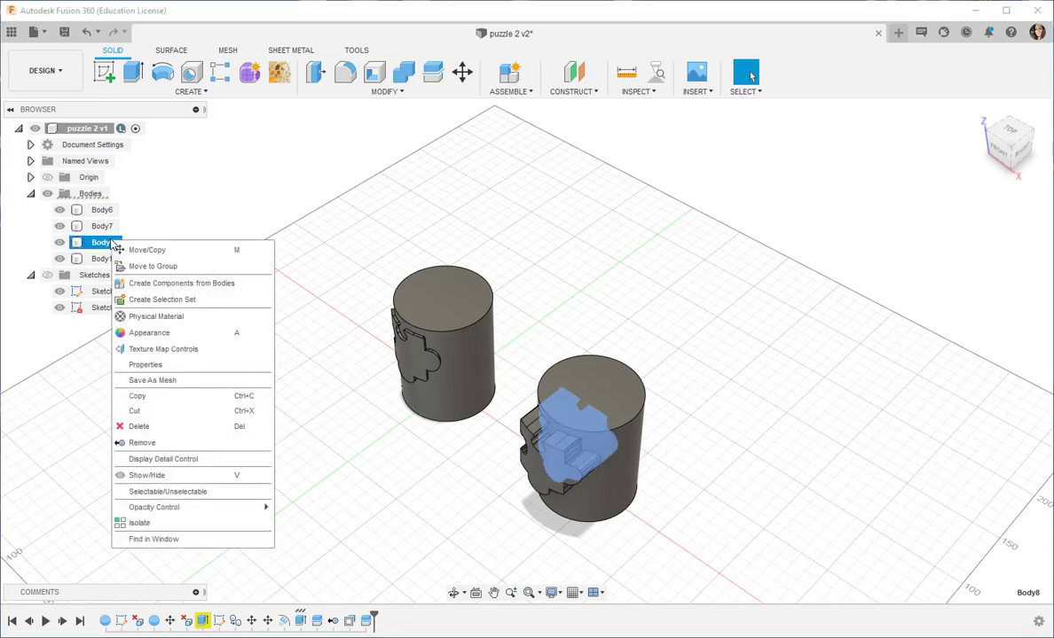
{"action": "left_click", "coordinate": [143, 443]}
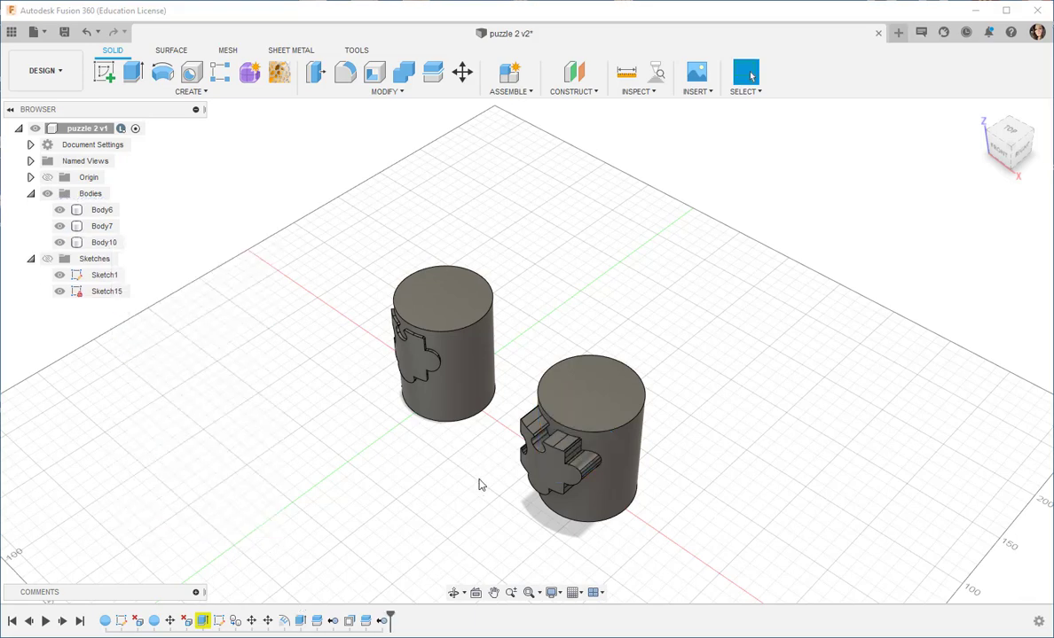
{"action": "middle_click_drag", "start_coordinate": [479, 485], "coordinate": [494, 449], "text": "shift"}
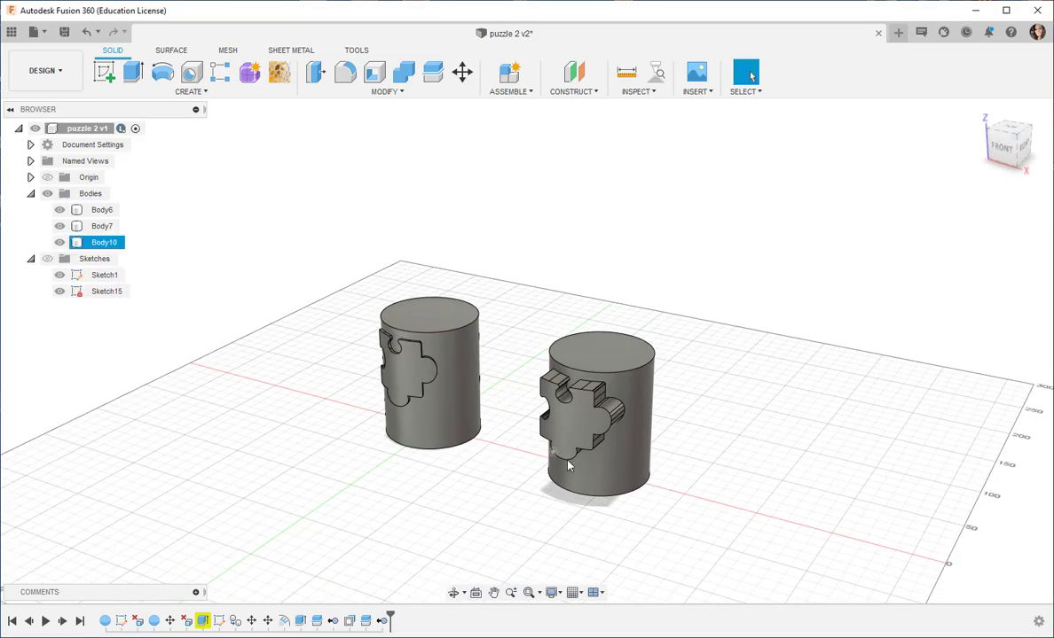
Press-pull the protruding puzzle face back to a 3.293 mm offset
{"action": "left_click", "coordinate": [577, 421]}
{"action": "right_click", "coordinate": [572, 423]}
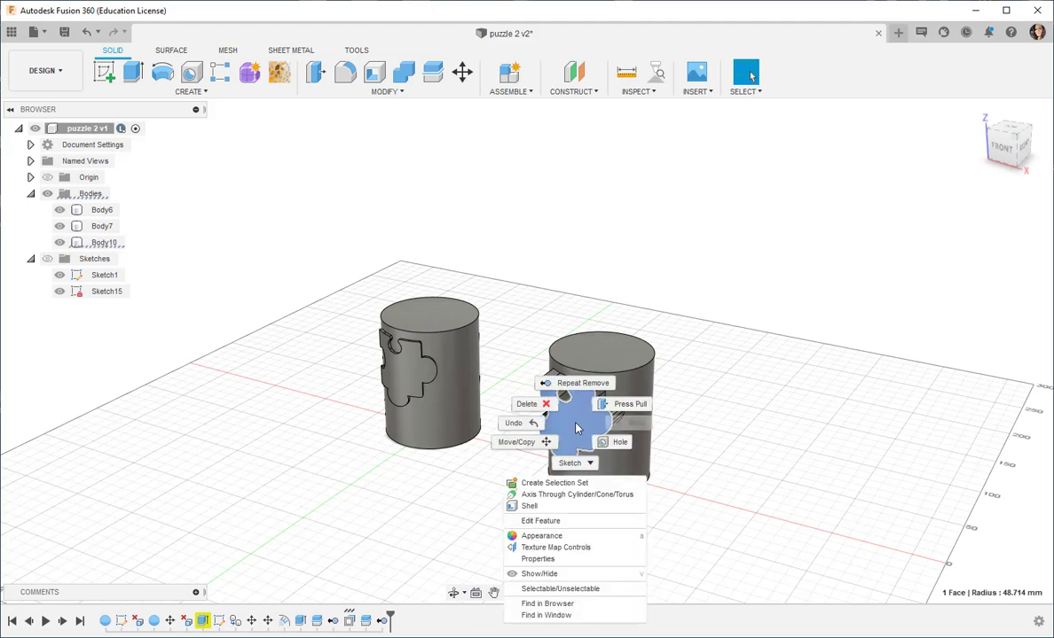
{"action": "left_click", "coordinate": [638, 403]}
{"action": "middle_click_drag", "start_coordinate": [522, 465], "coordinate": [565, 459], "text": "shift"}
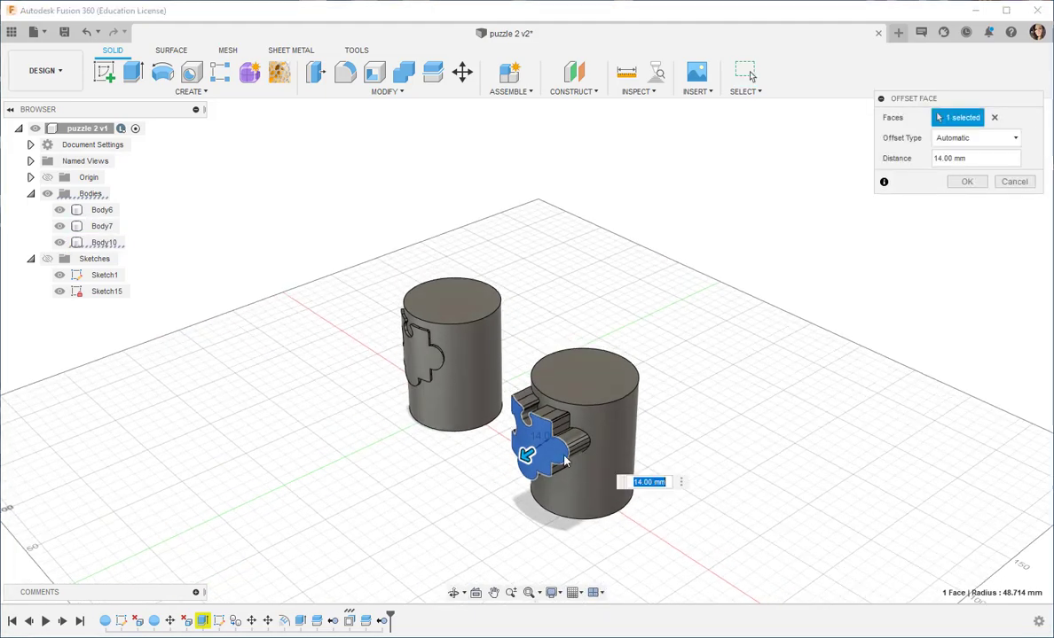
{"action": "scroll", "coordinate": [565, 461], "scroll_direction": "up", "scroll_amount": 2}
{"action": "mouse_move", "coordinate": [513, 455]}
{"action": "left_mouse_down"}
{"action": "mouse_move", "coordinate": [523, 455]}
{"action": "mouse_move", "coordinate": [506, 450]}
{"action": "mouse_move", "coordinate": [529, 447]}
{"action": "left_mouse_up"}
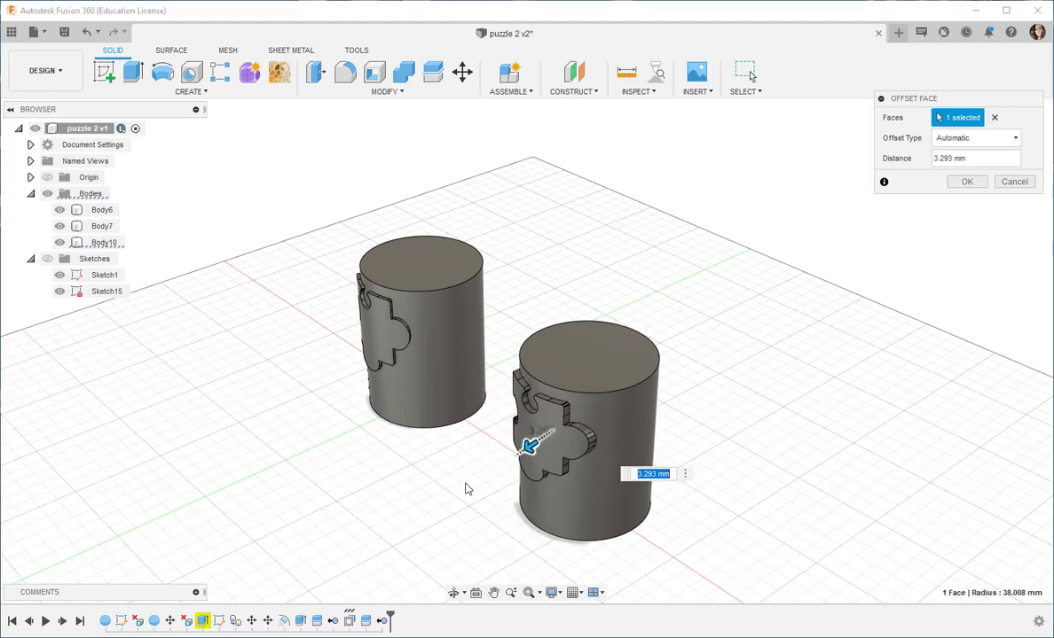
{"action": "middle_click_drag", "start_coordinate": [793, 429], "coordinate": [812, 428], "text": "shift"}
{"action": "left_click", "coordinate": [965, 181]}
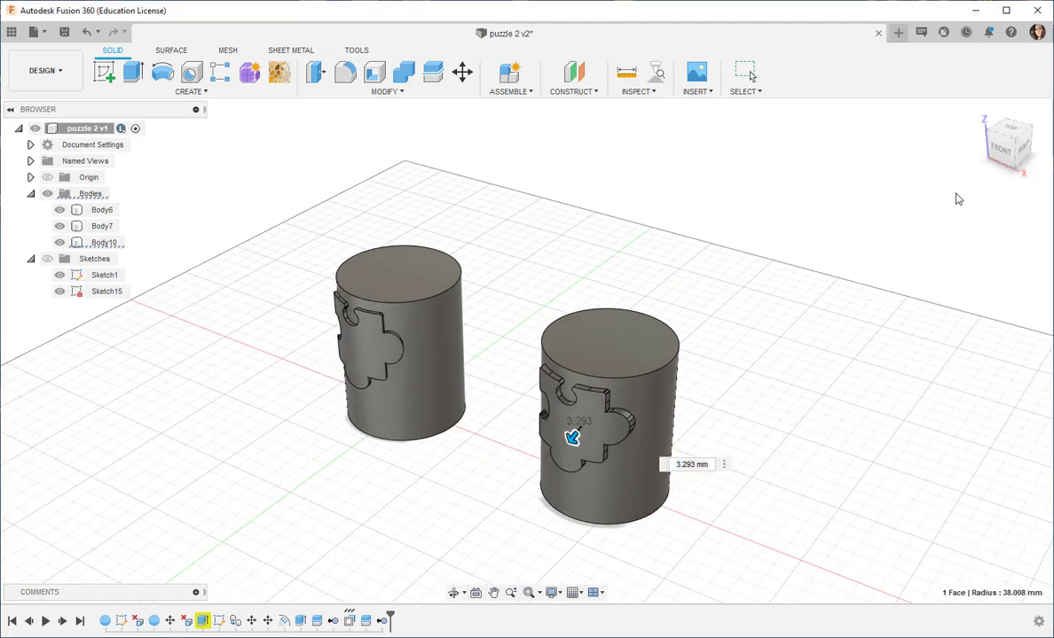